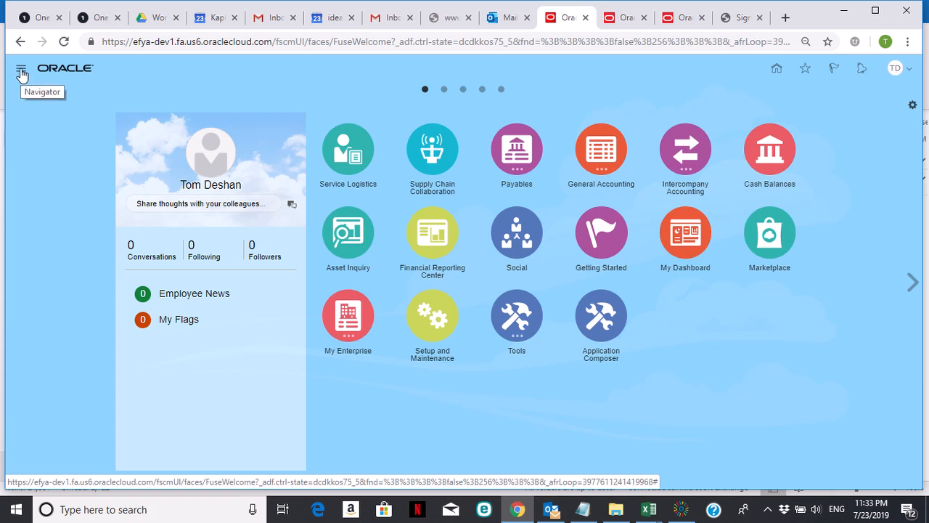
Step: Open the BI catalog from Reports and Analytics and widen the folder tree beside the GL Detail reports
{"action": "left_click", "coordinate": [21, 70]}
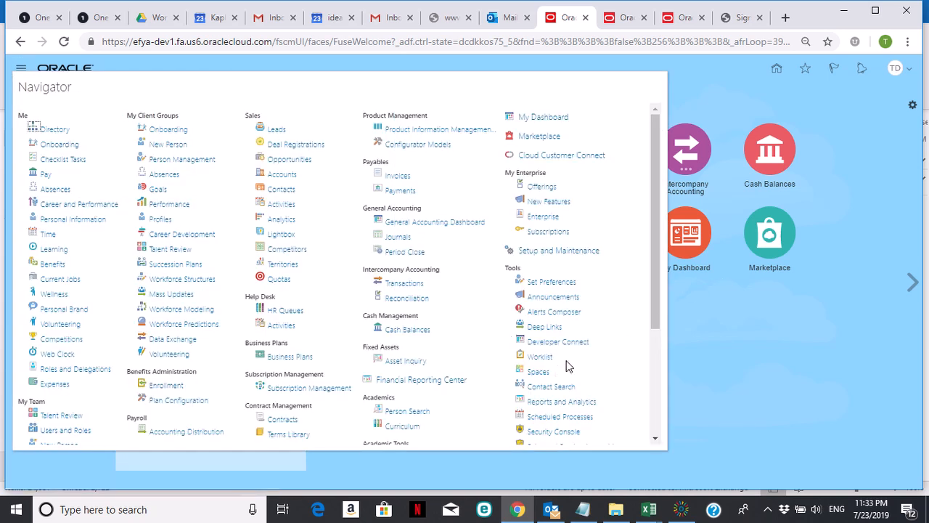
{"action": "left_click", "coordinate": [561, 401]}
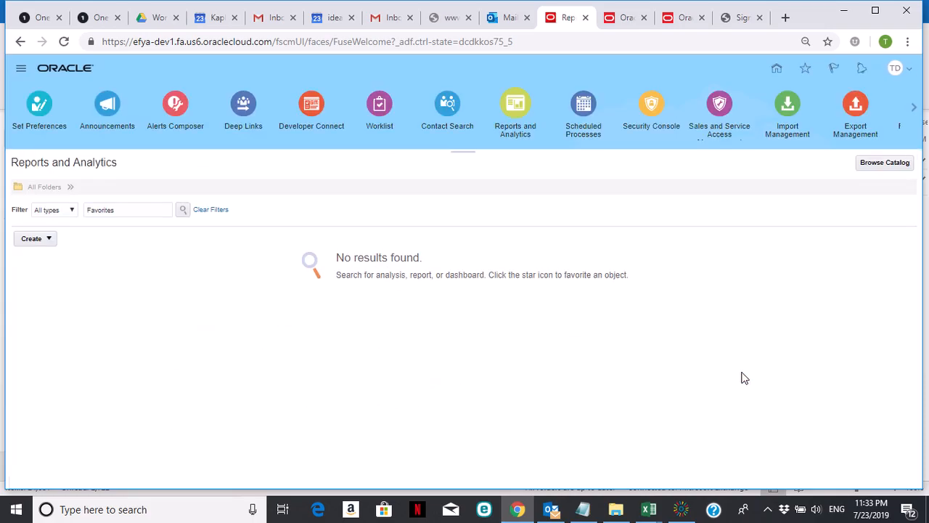
{"action": "left_click", "coordinate": [876, 166]}
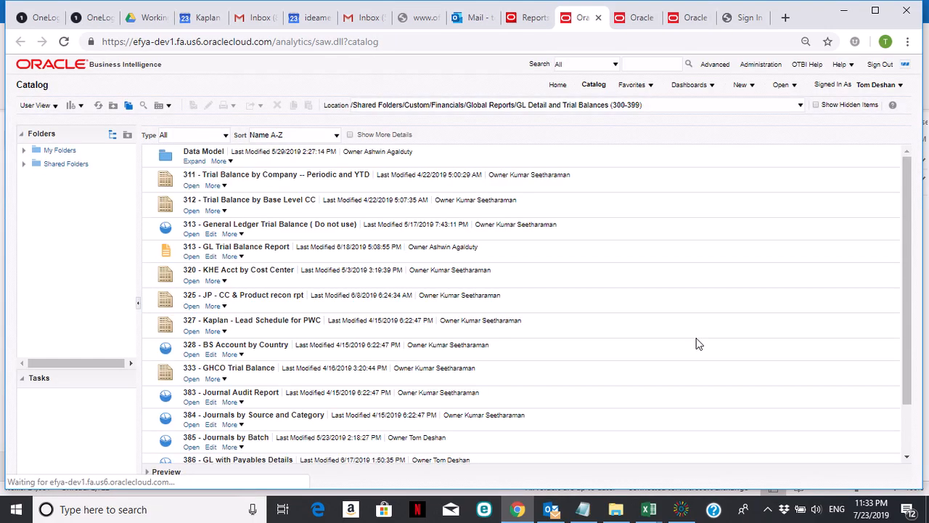
{"action": "left_click_drag", "start_coordinate": [140, 260], "coordinate": [216, 250]}
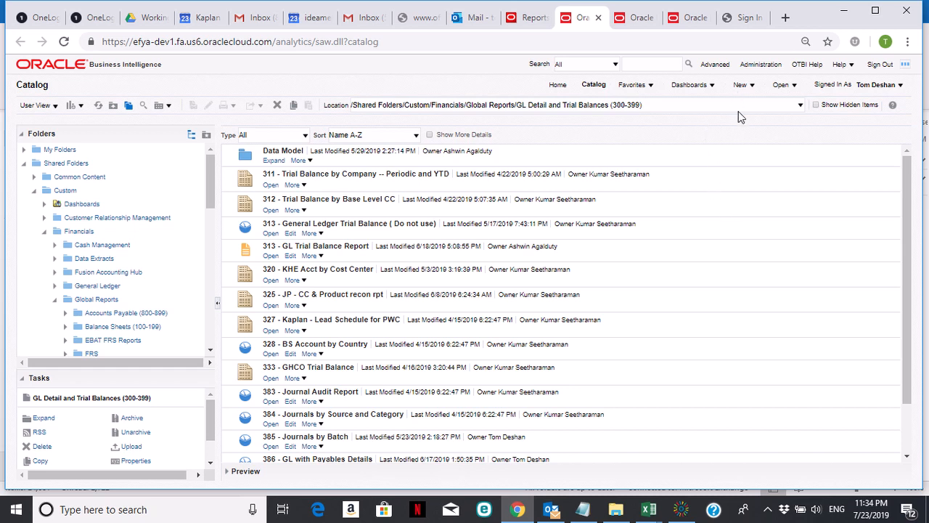
Step: Create a new analysis using the Payables Invoices - Transactions Real Time subject area
{"action": "left_click", "coordinate": [747, 87]}
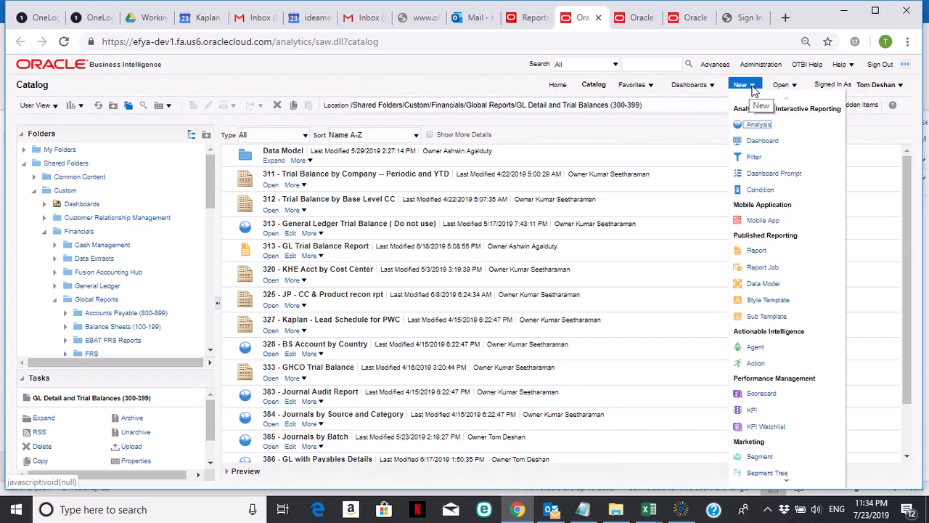
{"action": "left_click", "coordinate": [757, 126]}
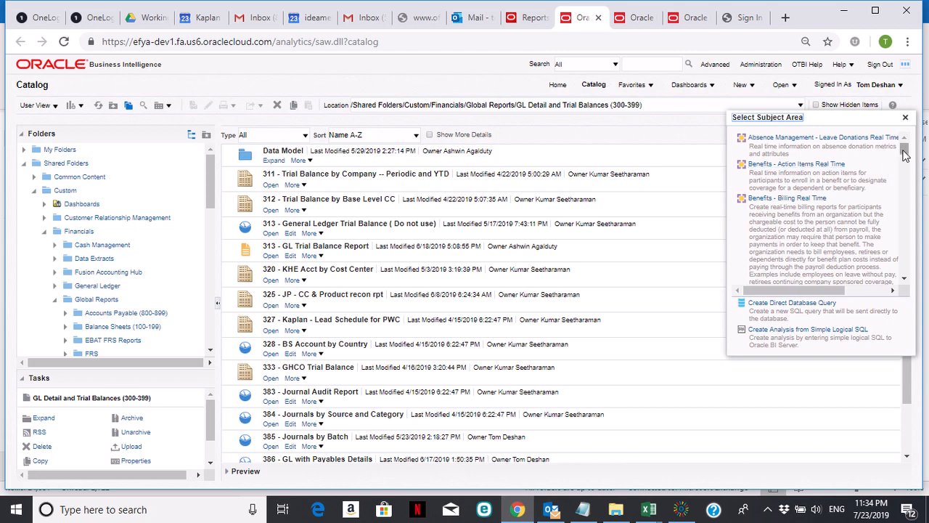
{"action": "left_click_drag", "start_coordinate": [904, 156], "coordinate": [853, 213]}
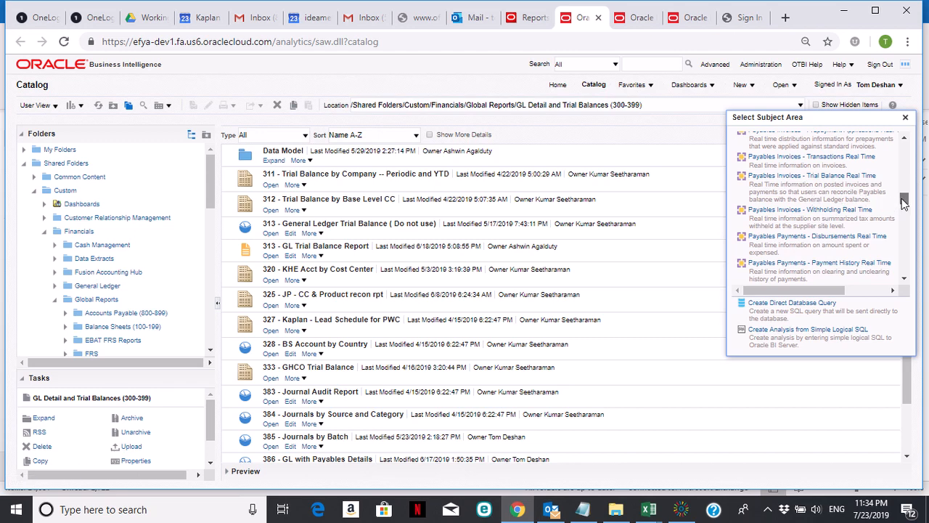
{"action": "scroll", "coordinate": [904, 203], "scroll_direction": "up", "scroll_amount": 2}
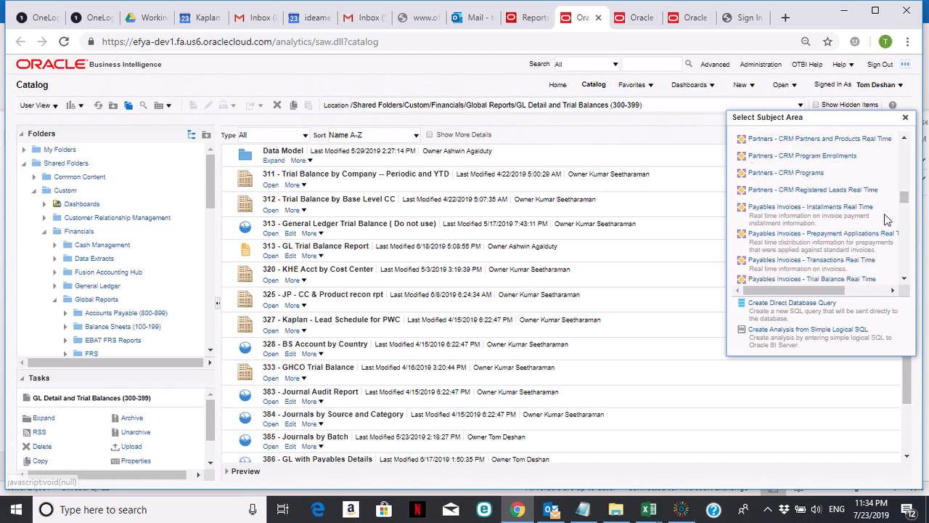
{"action": "left_click", "coordinate": [818, 264]}
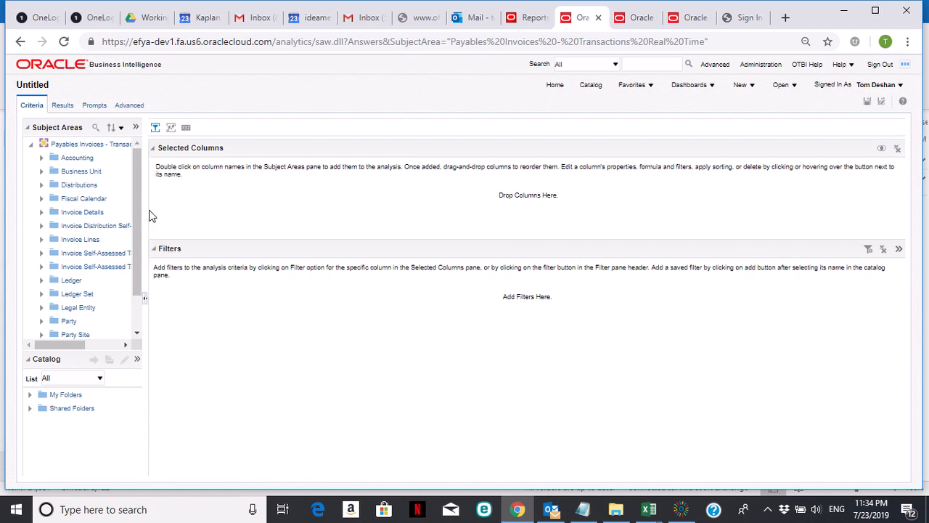
Step: Widen the Subject Areas pane and expand Invoice Details > General Information down to Invoice Number
{"action": "left_click_drag", "start_coordinate": [151, 219], "coordinate": [177, 203]}
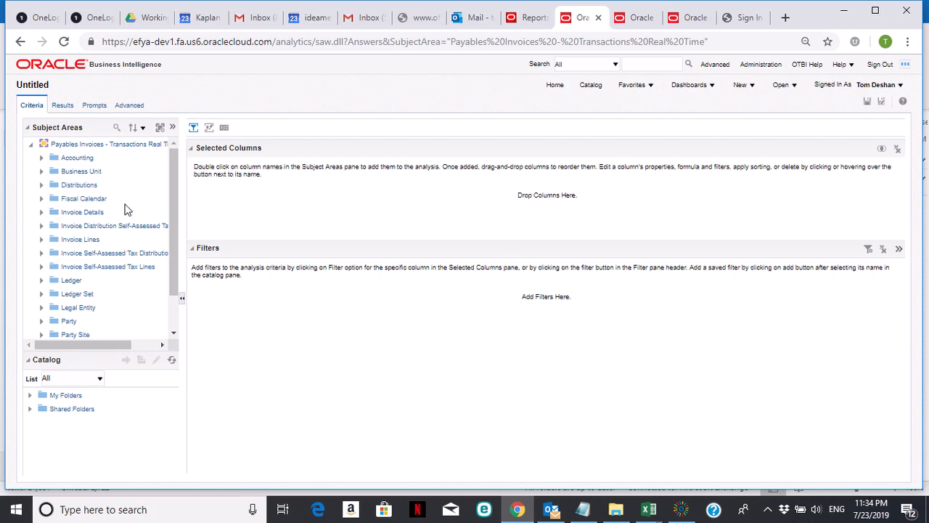
{"action": "left_click", "coordinate": [41, 212]}
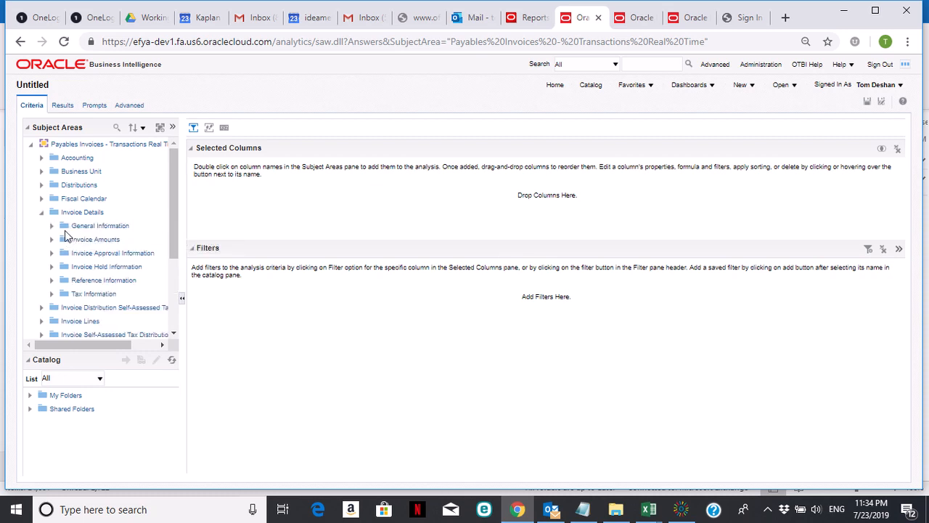
{"action": "left_click", "coordinate": [51, 226]}
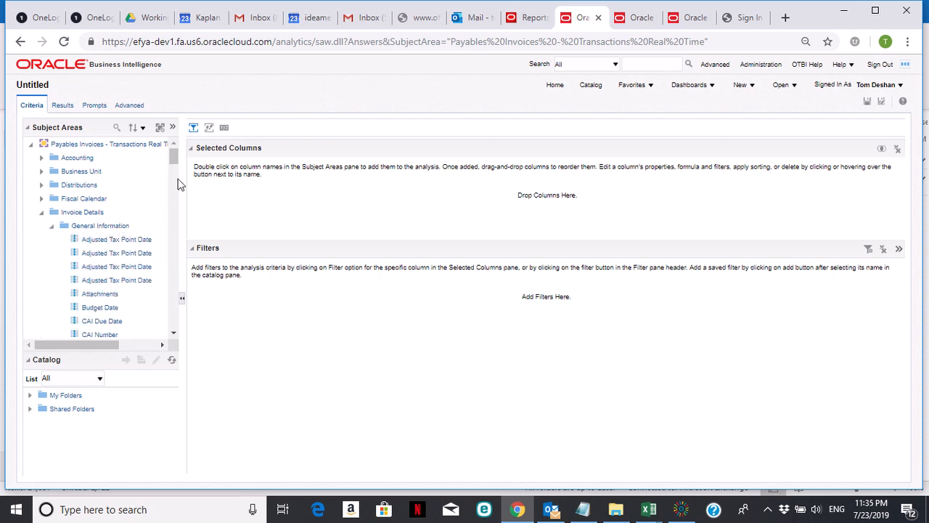
{"action": "left_click_drag", "start_coordinate": [174, 161], "coordinate": [174, 216]}
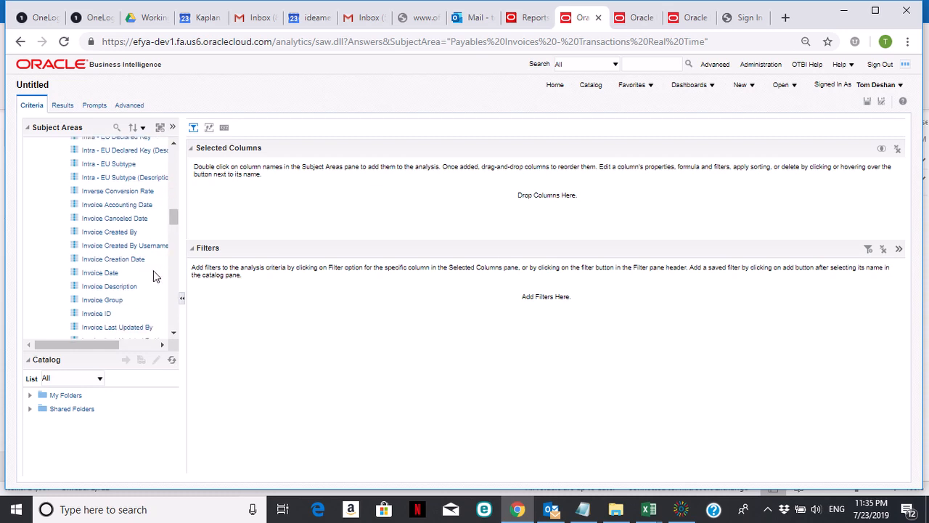
{"action": "left_click_drag", "start_coordinate": [174, 222], "coordinate": [174, 229]}
{"action": "left_click", "coordinate": [119, 289]}
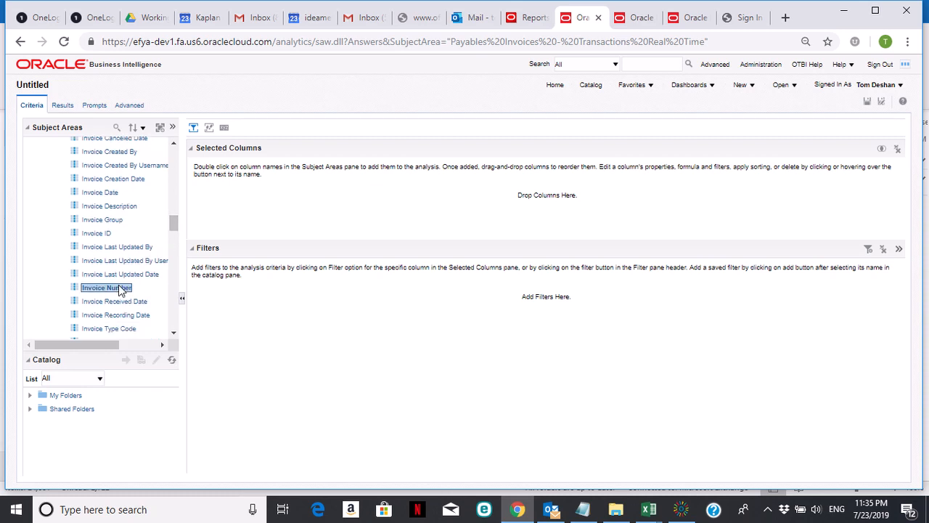
Step: Add Invoice Number, Invoice Description, Invoice Date and Invoice Created By, then collapse General Information
{"action": "double_click", "coordinate": [120, 290]}
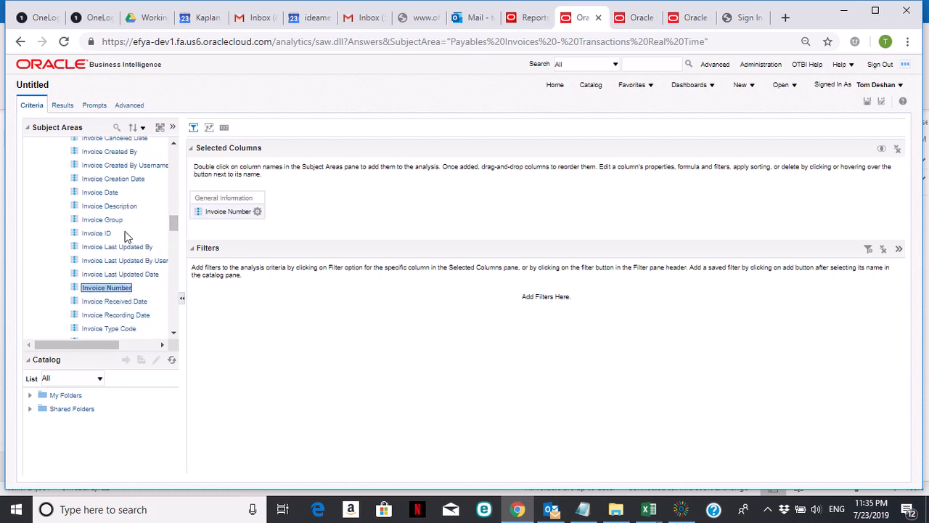
{"action": "left_click", "coordinate": [125, 207]}
{"action": "double_click", "coordinate": [124, 209]}
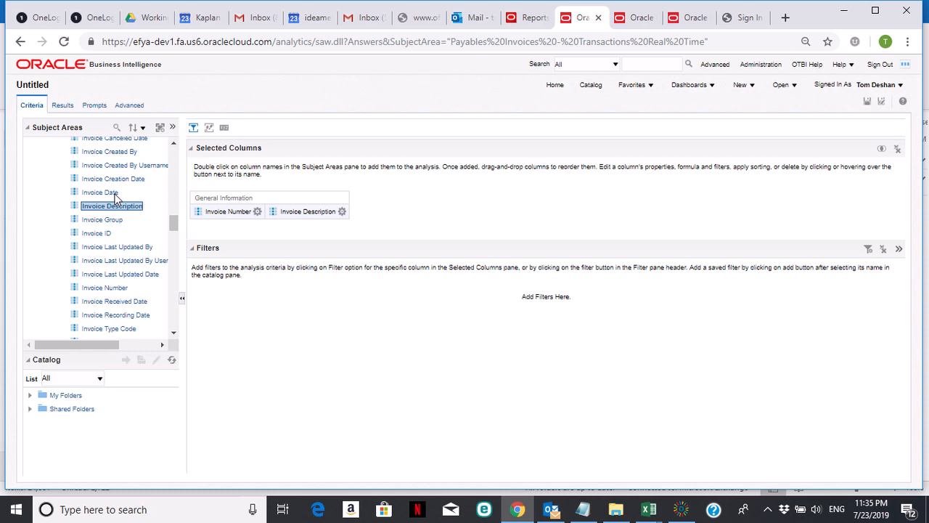
{"action": "double_click", "coordinate": [116, 193]}
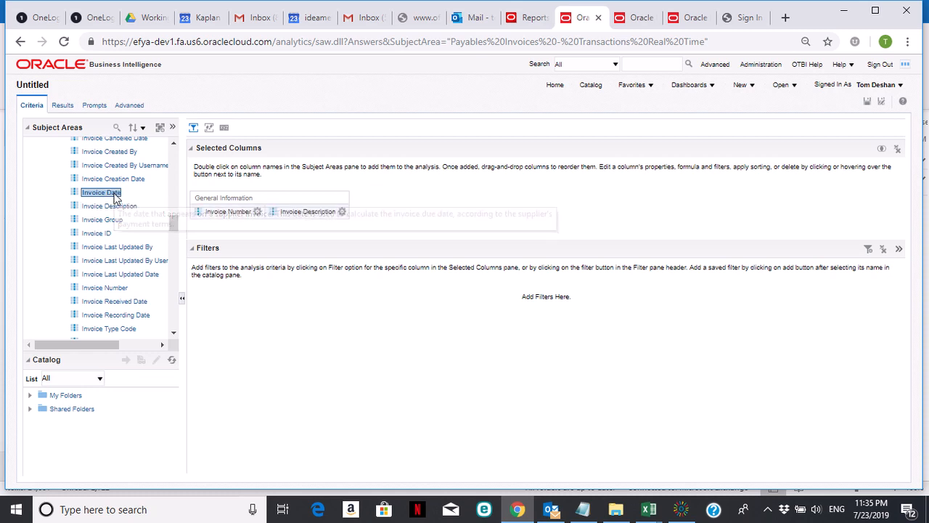
{"action": "double_click", "coordinate": [120, 153]}
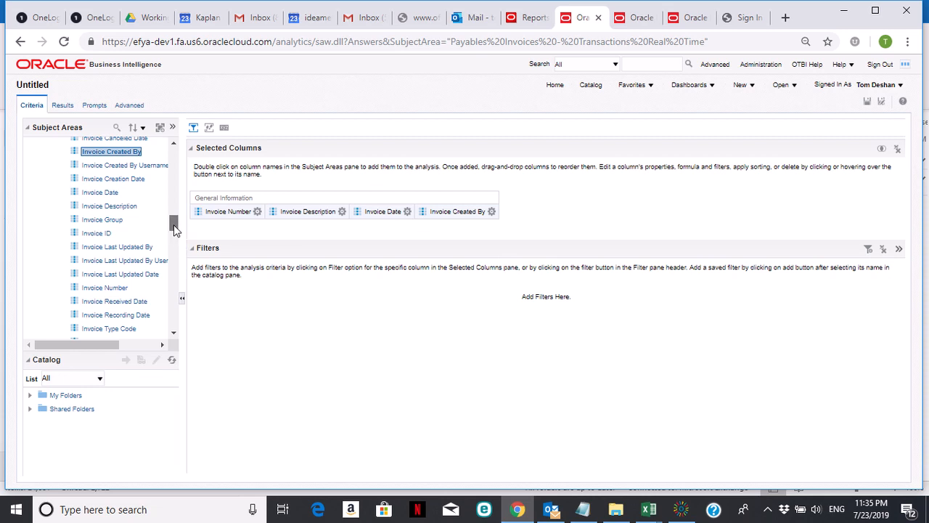
{"action": "scroll", "coordinate": [174, 229], "scroll_direction": "up", "scroll_amount": 1}
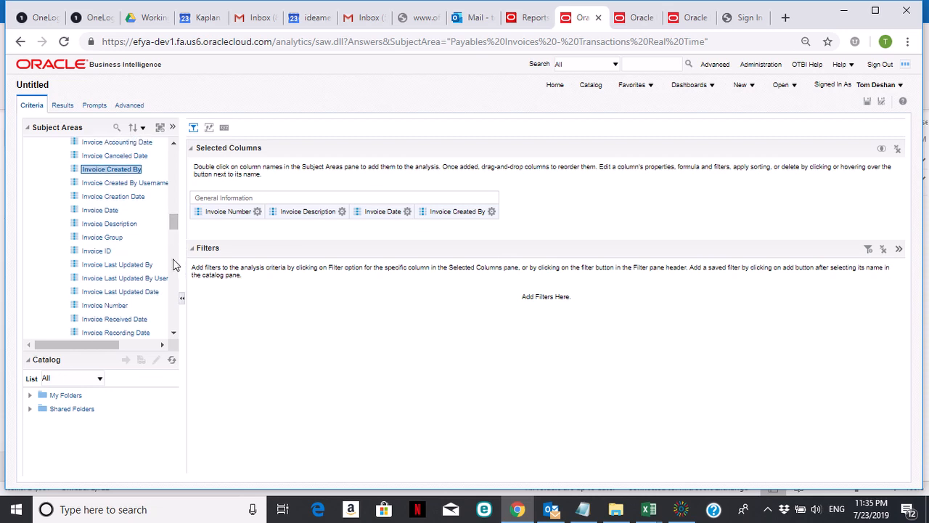
{"action": "left_click", "coordinate": [174, 332]}
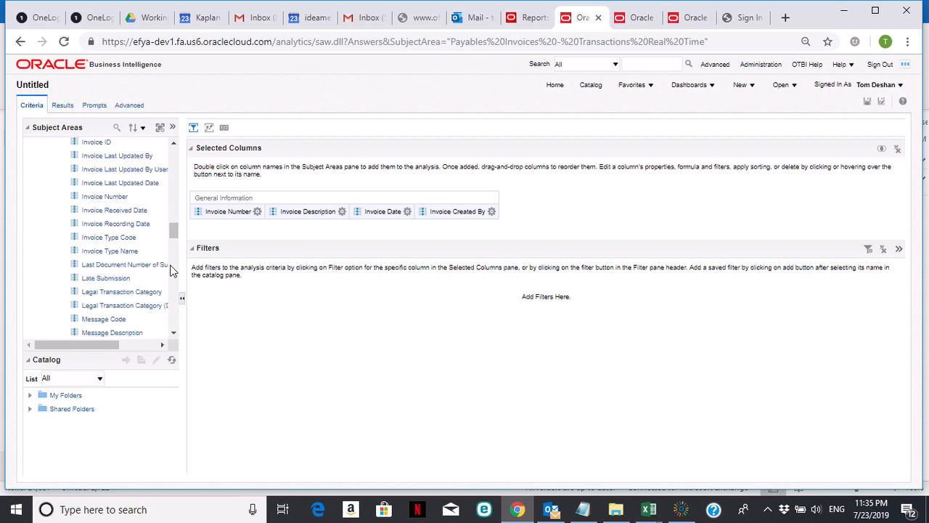
{"action": "left_click_drag", "start_coordinate": [172, 231], "coordinate": [179, 166]}
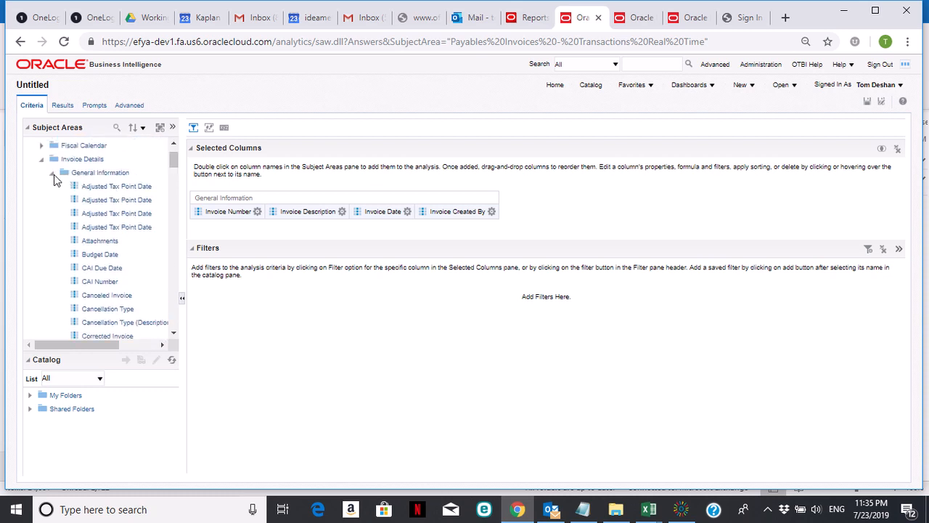
{"action": "left_click", "coordinate": [52, 173]}
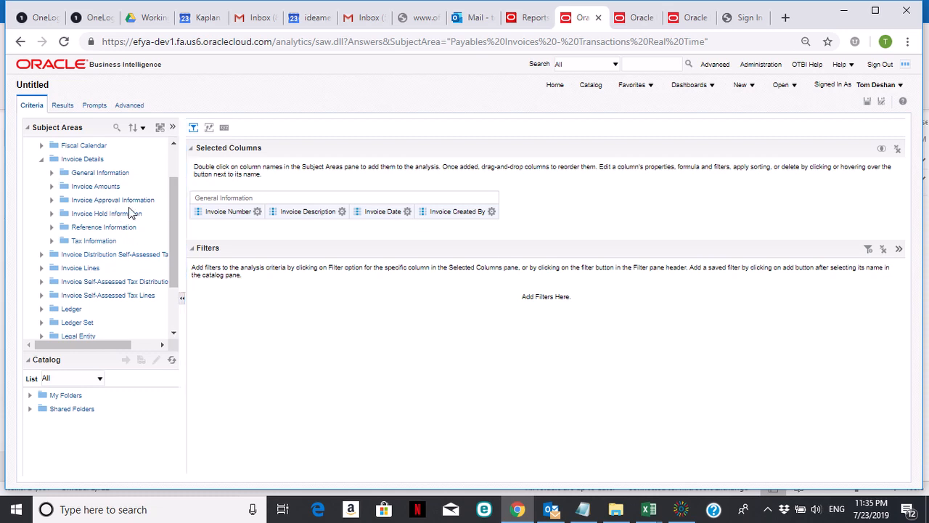
Step: Add Payment Status Name from the Reference Information folder to the analysis columns
{"action": "left_click", "coordinate": [51, 227]}
{"action": "left_click_drag", "start_coordinate": [172, 183], "coordinate": [175, 251]}
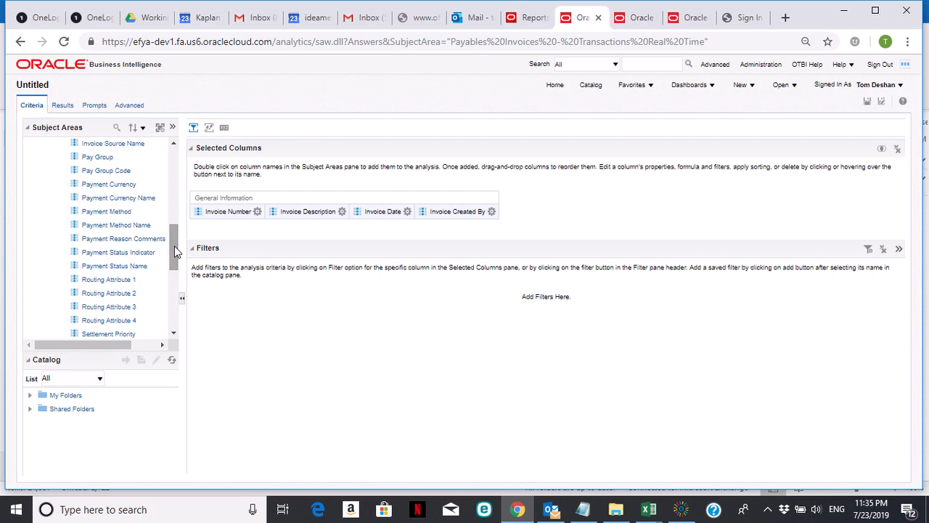
{"action": "double_click", "coordinate": [118, 268]}
{"action": "left_click_drag", "start_coordinate": [174, 249], "coordinate": [175, 198]}
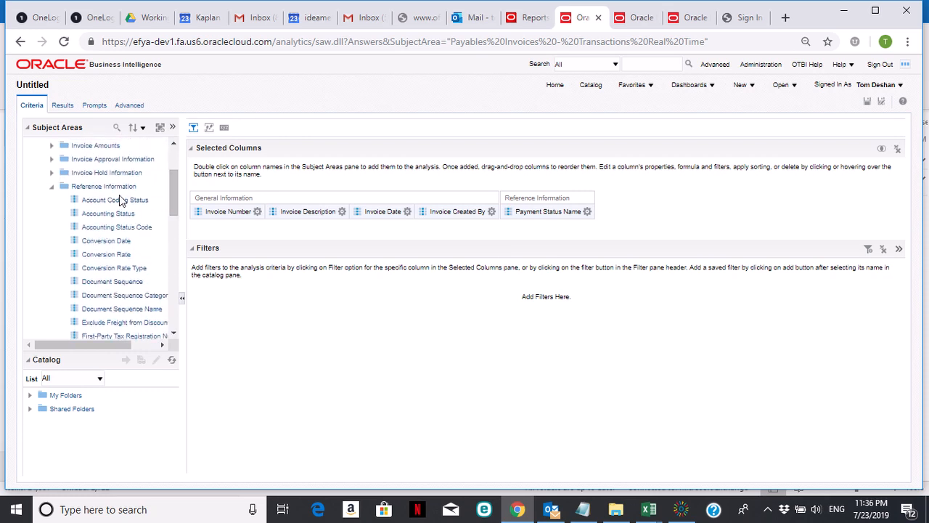
{"action": "left_click", "coordinate": [51, 187]}
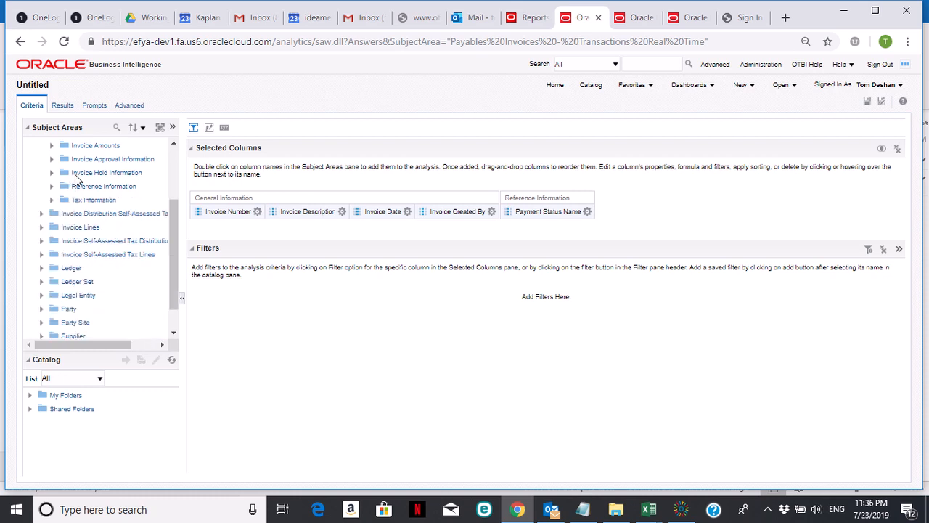
Step: Add Hold Name from the Invoice Hold Information folder to the analysis columns
{"action": "left_click", "coordinate": [51, 174]}
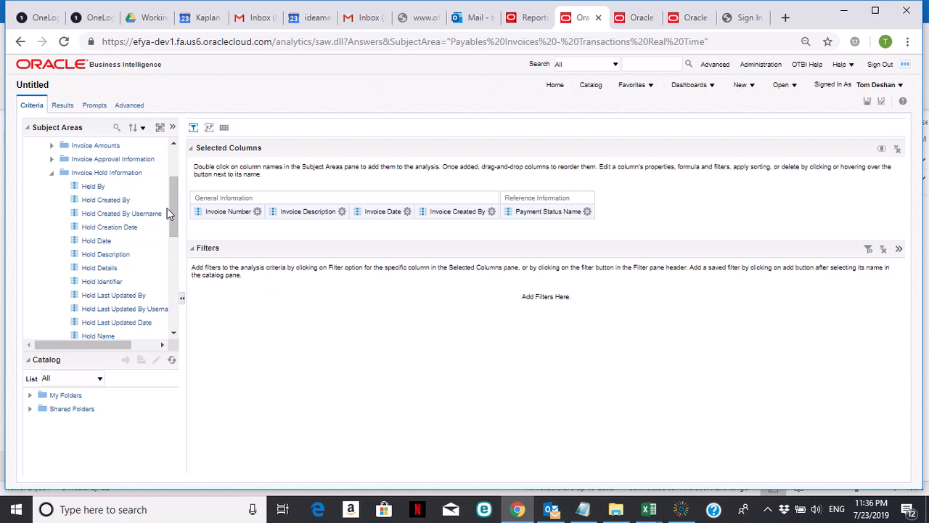
{"action": "left_click", "coordinate": [175, 333]}
{"action": "double_click", "coordinate": [116, 309]}
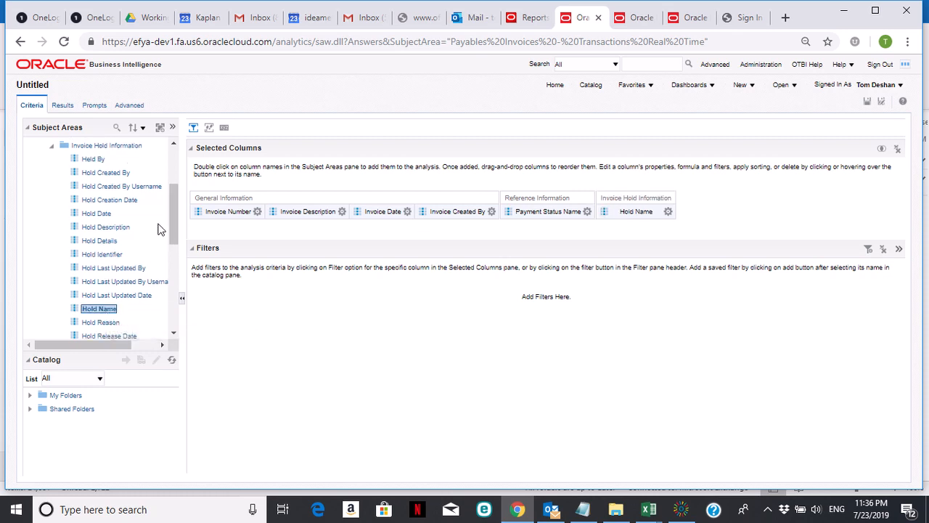
{"action": "left_click", "coordinate": [53, 145]}
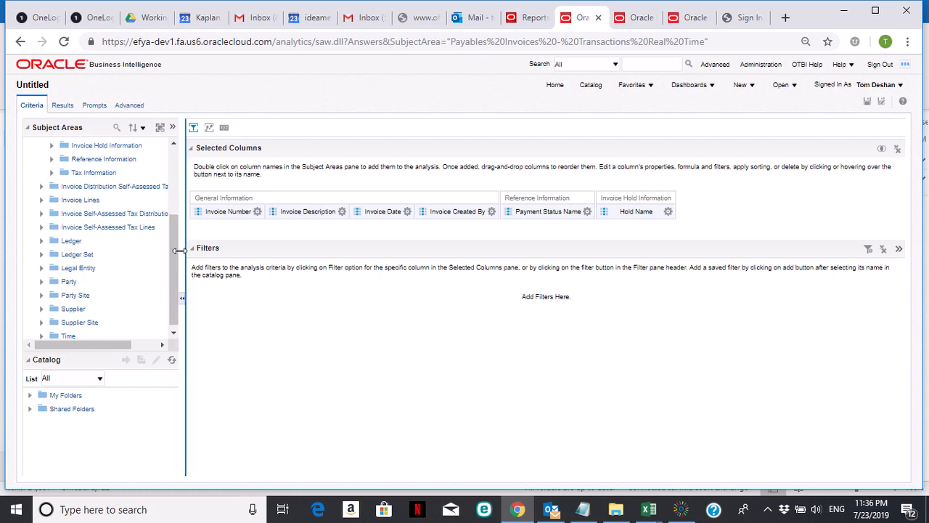
{"action": "left_click_drag", "start_coordinate": [171, 245], "coordinate": [171, 250]}
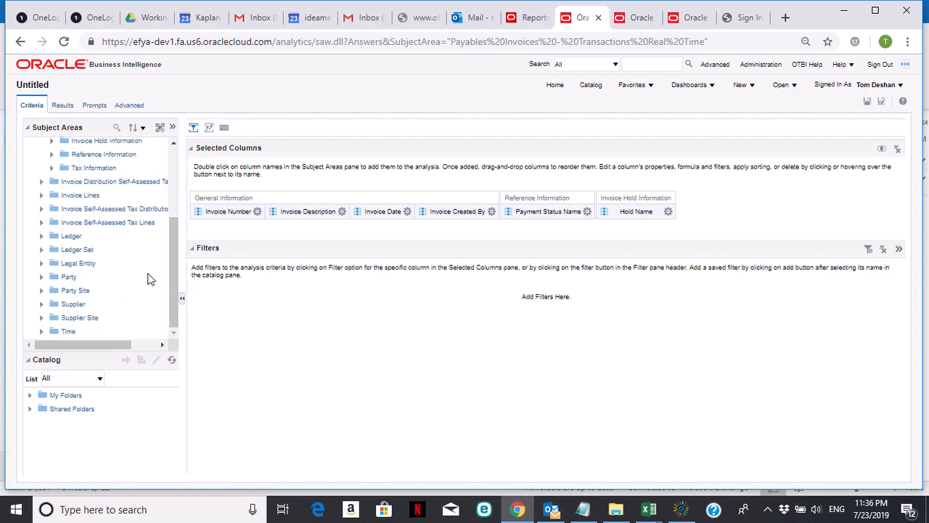
Step: Add the Supplier column from the Supplier folder to the analysis
{"action": "left_click", "coordinate": [42, 304]}
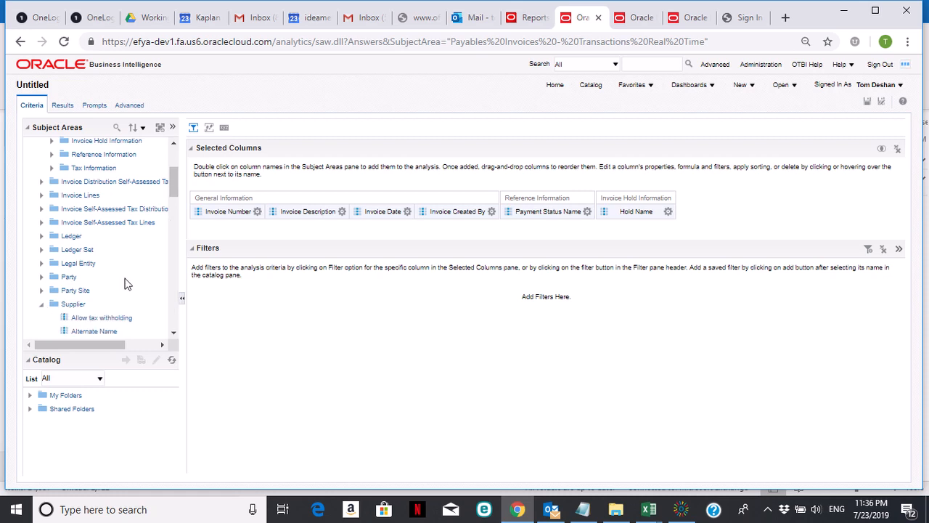
{"action": "left_click_drag", "start_coordinate": [171, 185], "coordinate": [172, 281]}
{"action": "mouse_move", "coordinate": [89, 262]}
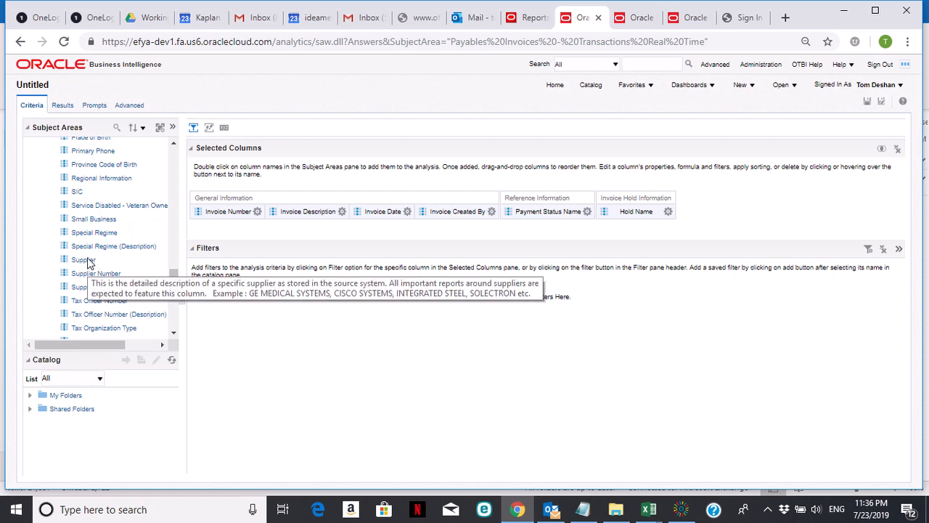
{"action": "double_click", "coordinate": [85, 260]}
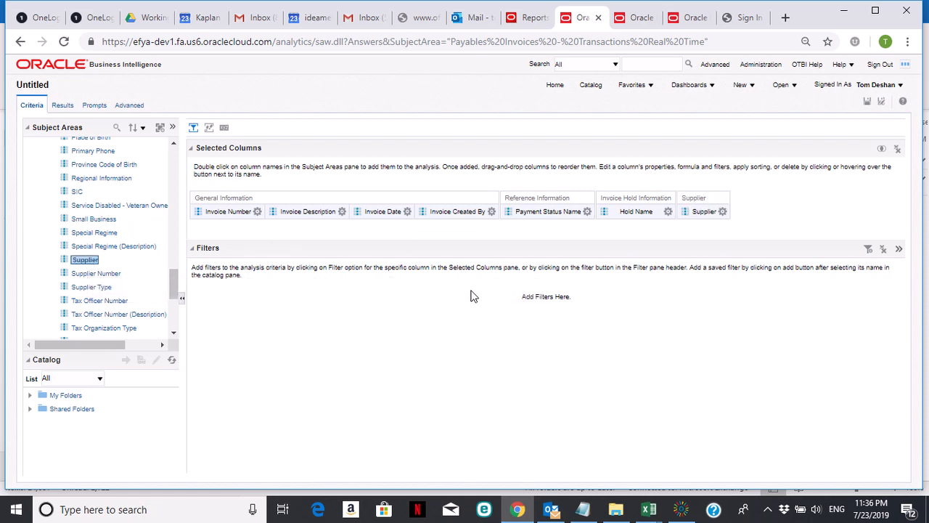
{"action": "left_click_drag", "start_coordinate": [175, 289], "coordinate": [174, 321]}
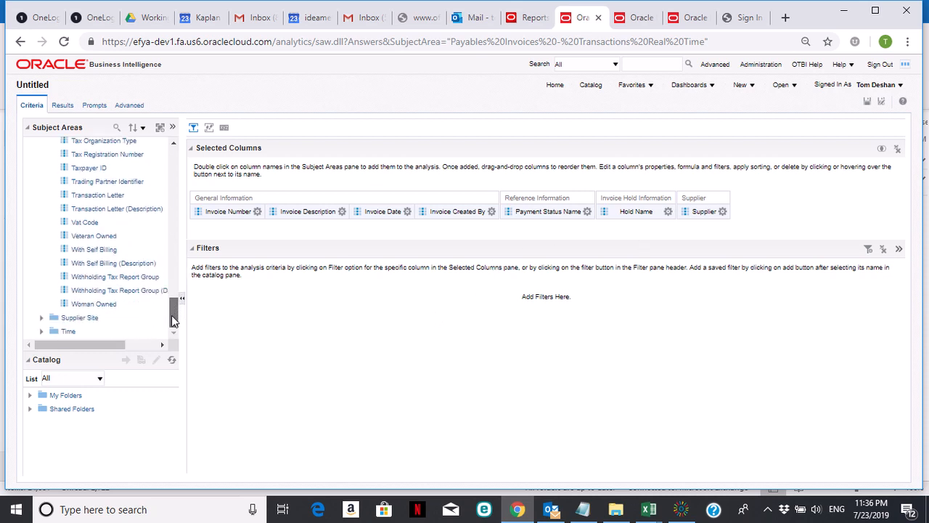
Step: Expand the Time folder and collapse Invoice Details in the Subject Areas tree
{"action": "left_click", "coordinate": [42, 330]}
{"action": "left_click_drag", "start_coordinate": [174, 294], "coordinate": [171, 161]}
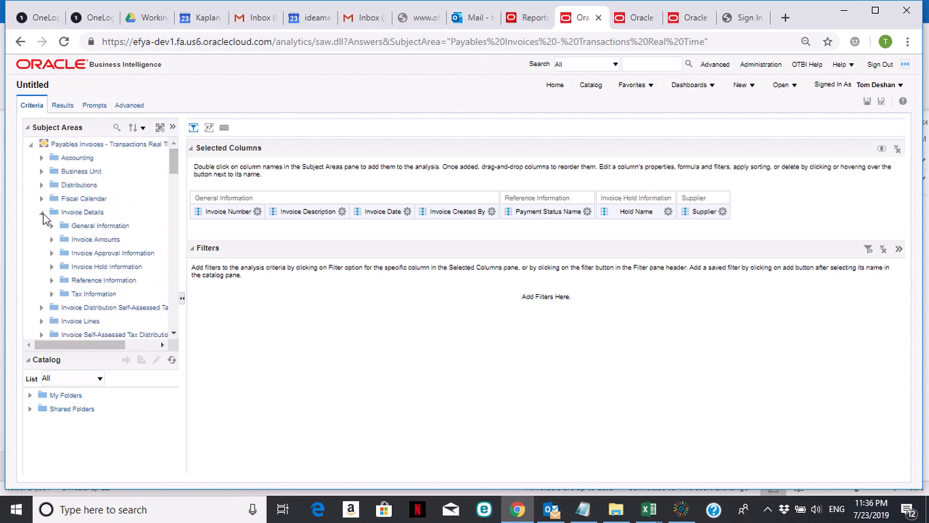
{"action": "left_click", "coordinate": [41, 212]}
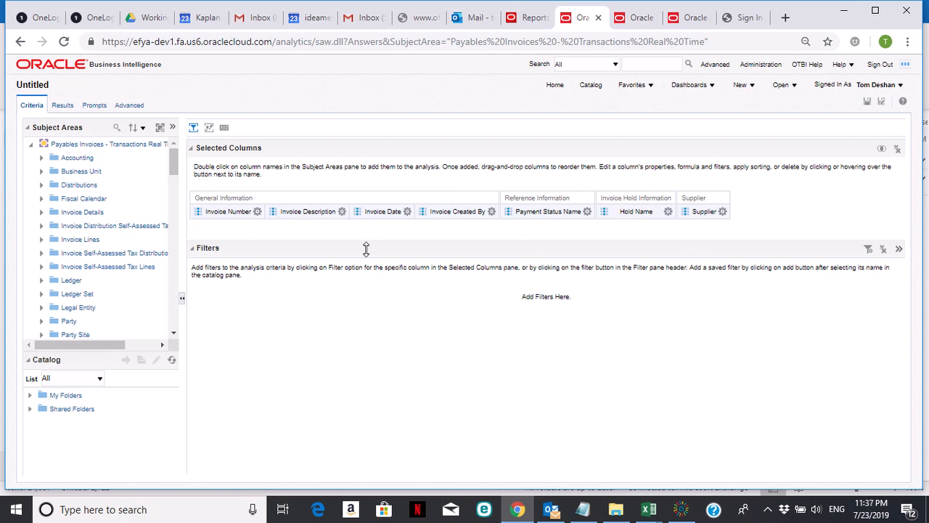
Step: Start an Invoice Date filter with operator 'is between' and start date 01/01/2019
{"action": "left_click", "coordinate": [407, 212]}
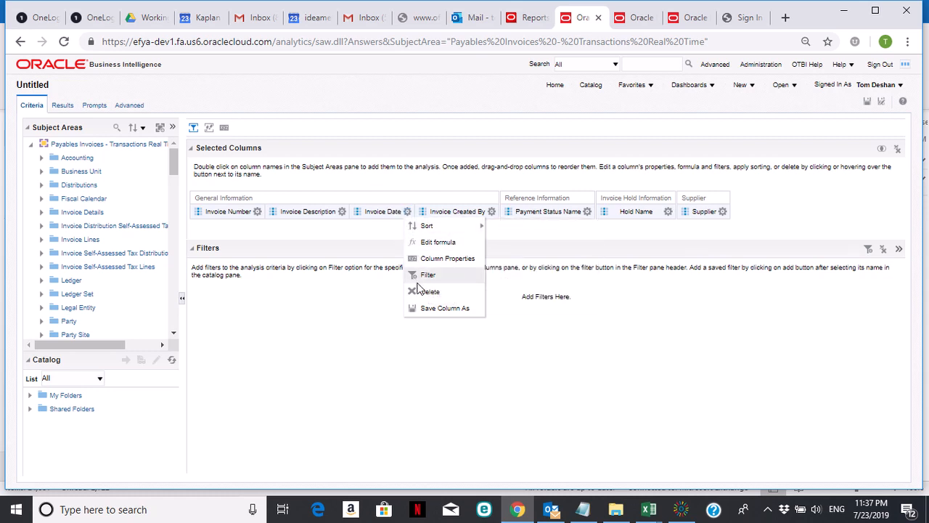
{"action": "left_click", "coordinate": [427, 277]}
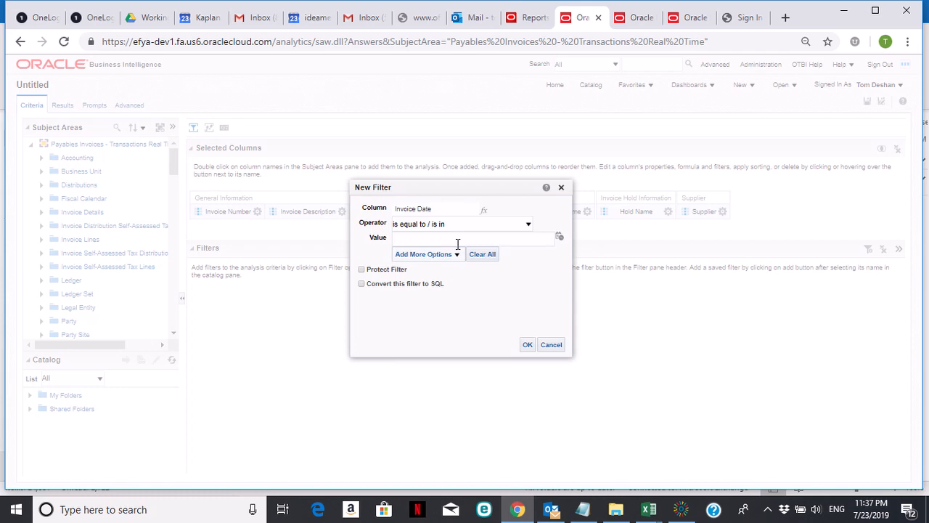
{"action": "left_click", "coordinate": [527, 224]}
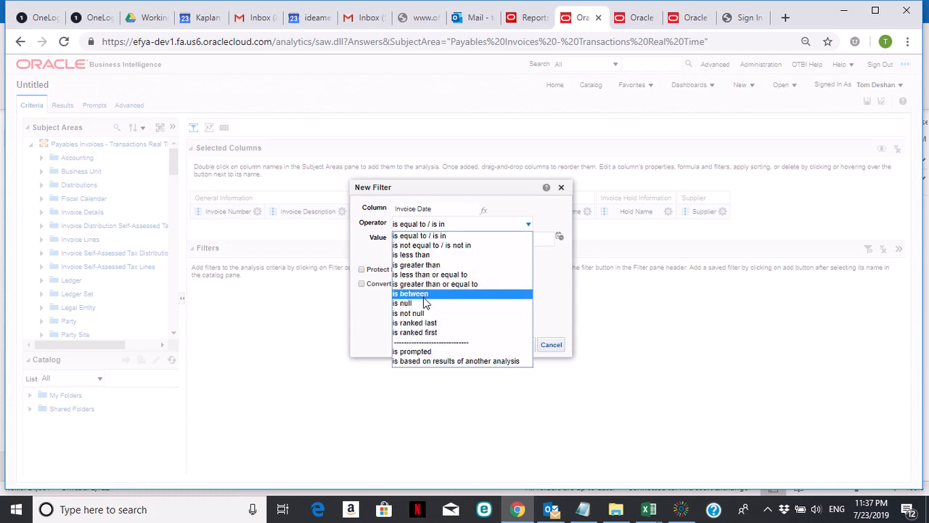
{"action": "left_click", "coordinate": [426, 294]}
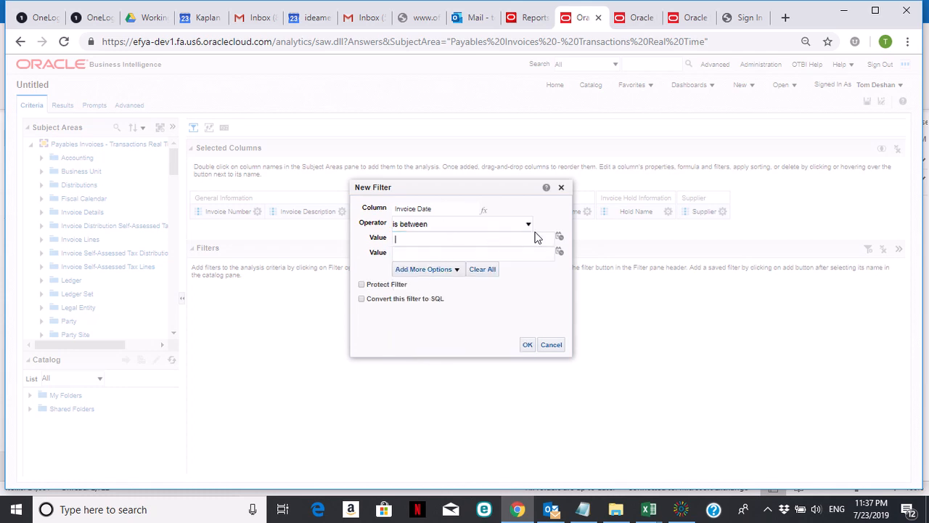
{"action": "left_click", "coordinate": [559, 237]}
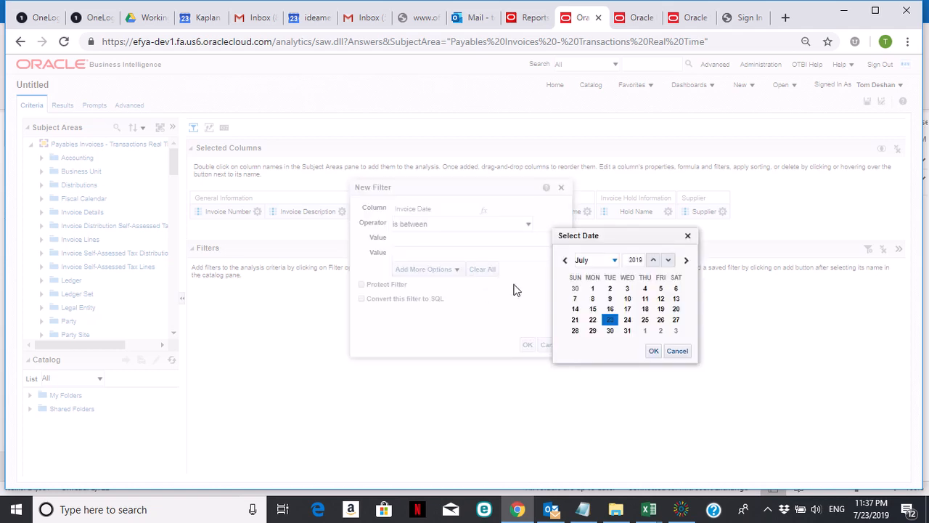
{"action": "left_click", "coordinate": [565, 260]}
{"action": "left_click", "coordinate": [565, 260]}
{"action": "left_click", "coordinate": [565, 260]}
{"action": "left_click", "coordinate": [564, 259]}
{"action": "left_click", "coordinate": [565, 260]}
{"action": "left_click", "coordinate": [564, 260]}
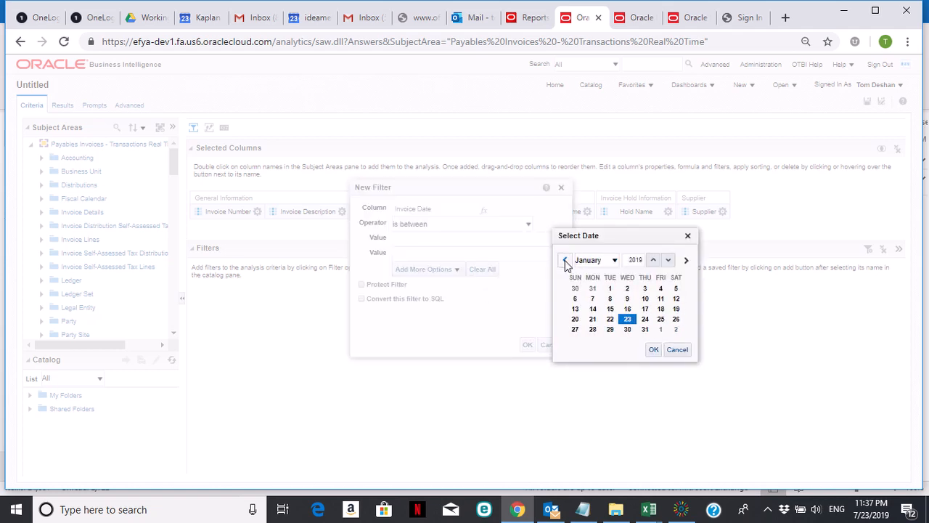
{"action": "left_click", "coordinate": [609, 290]}
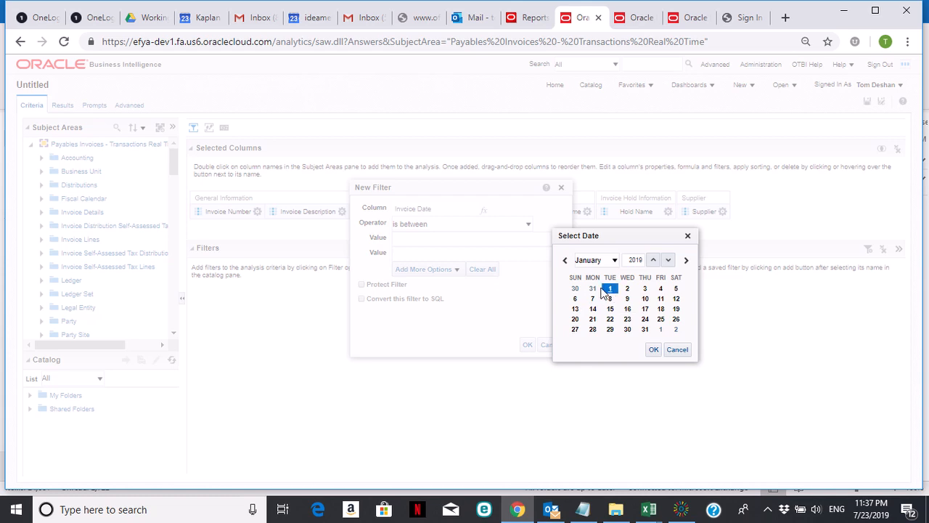
{"action": "left_click", "coordinate": [652, 350]}
Step: Set the filter's end date to 06/30/2019 and apply the Invoice Date filter
{"action": "left_click", "coordinate": [559, 252]}
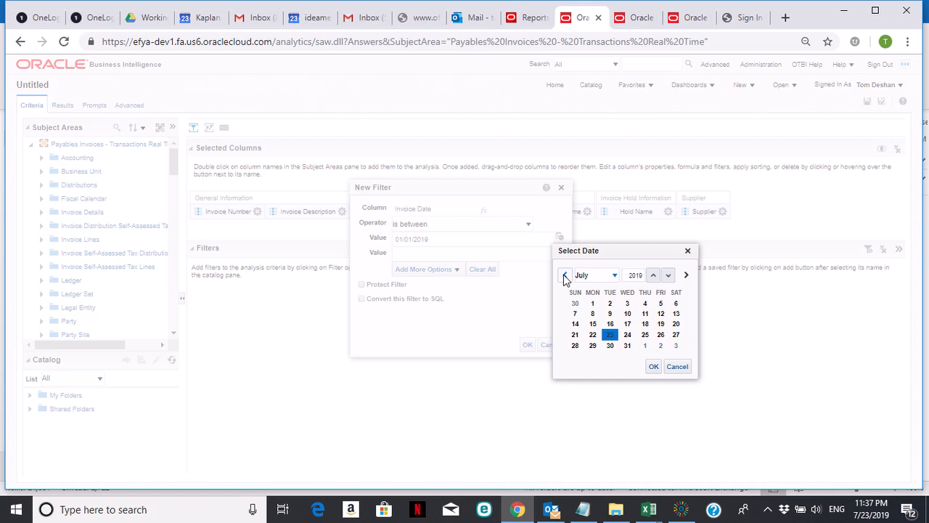
{"action": "left_click", "coordinate": [565, 276]}
{"action": "left_click", "coordinate": [575, 354]}
{"action": "left_click", "coordinate": [653, 375]}
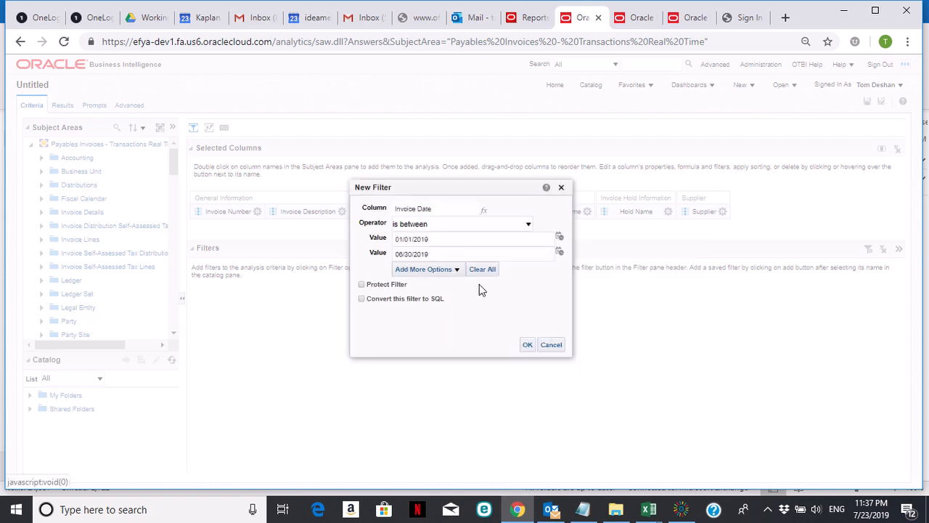
{"action": "left_click", "coordinate": [527, 344]}
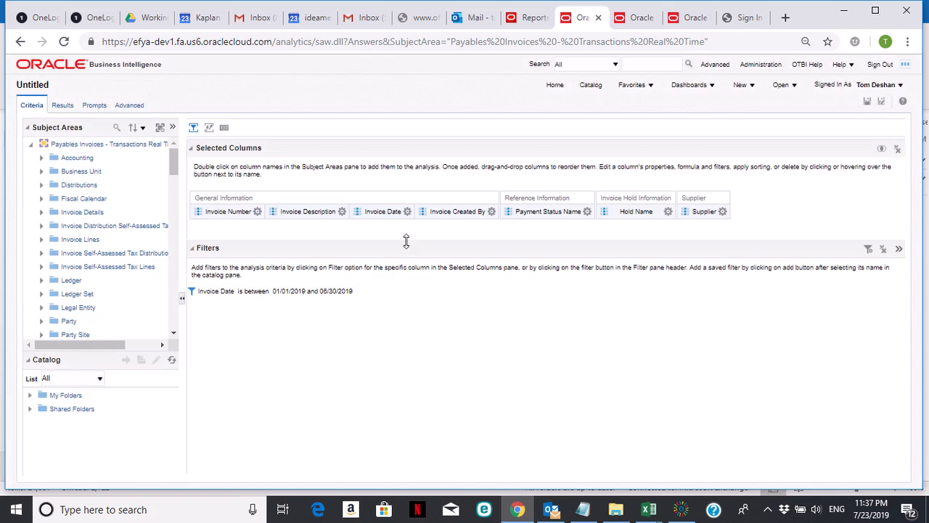
Step: Add a Payment Status Name filter equal to 'Not paid'
{"action": "left_click", "coordinate": [587, 211]}
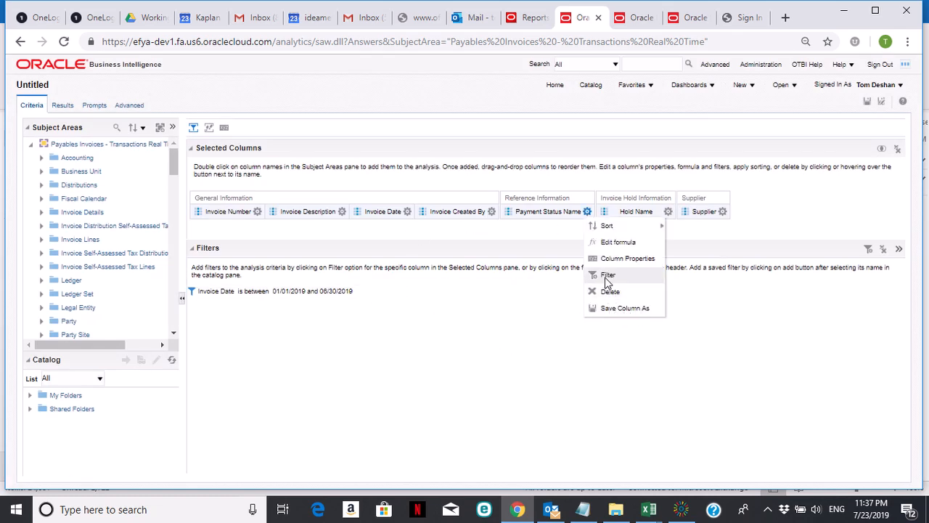
{"action": "left_click", "coordinate": [608, 275]}
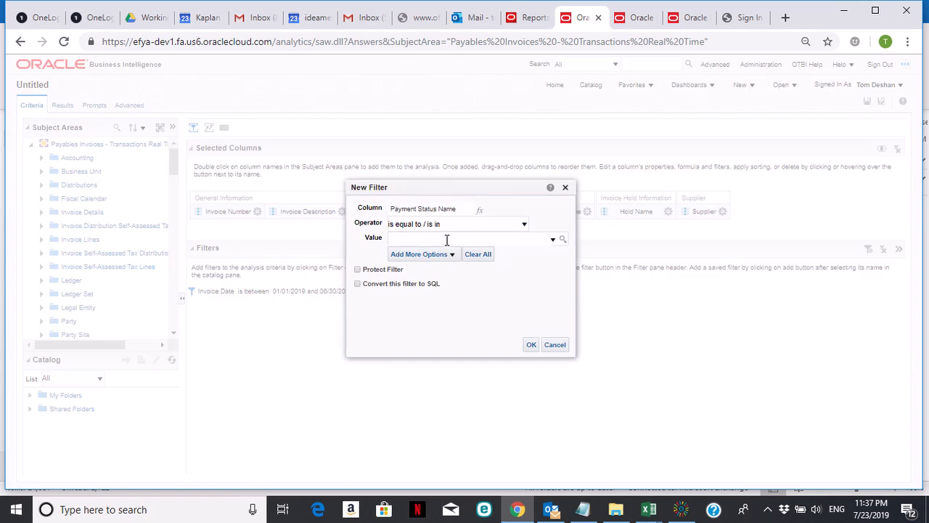
{"action": "left_click", "coordinate": [563, 240]}
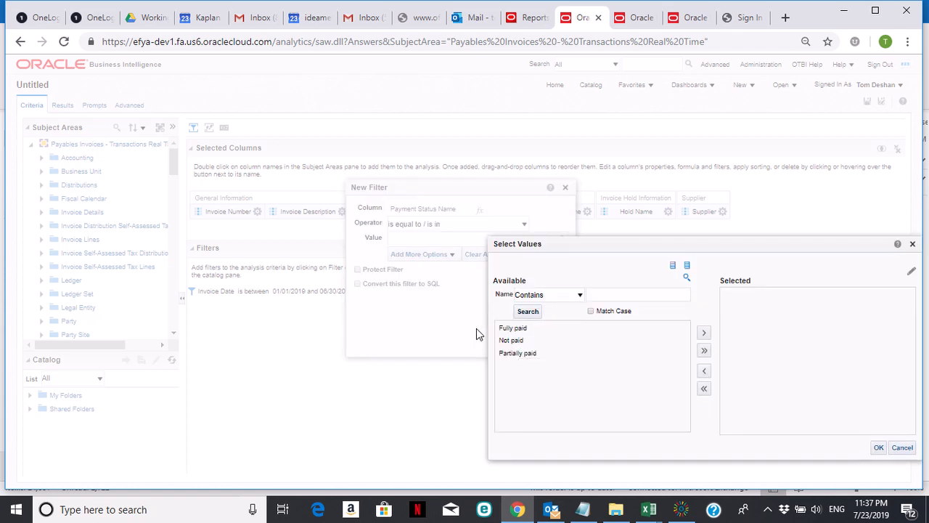
{"action": "left_click", "coordinate": [516, 340]}
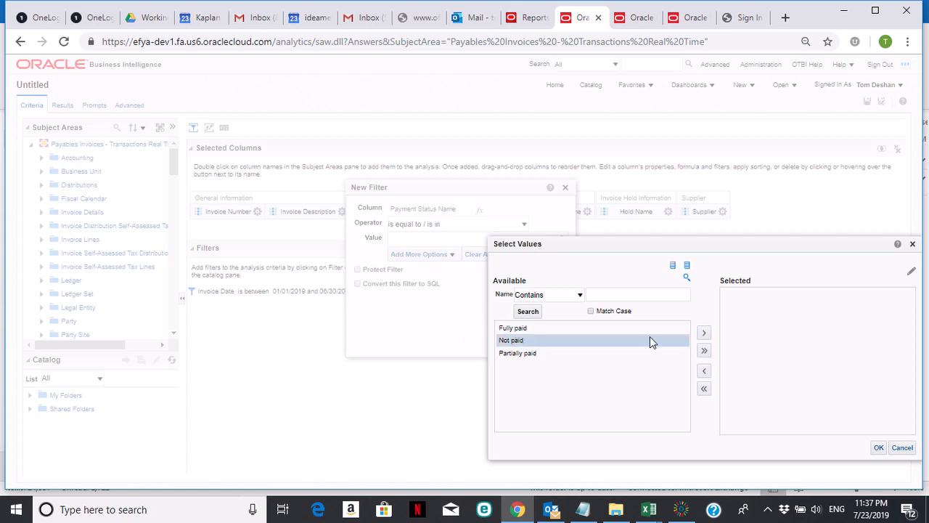
{"action": "left_click", "coordinate": [703, 332]}
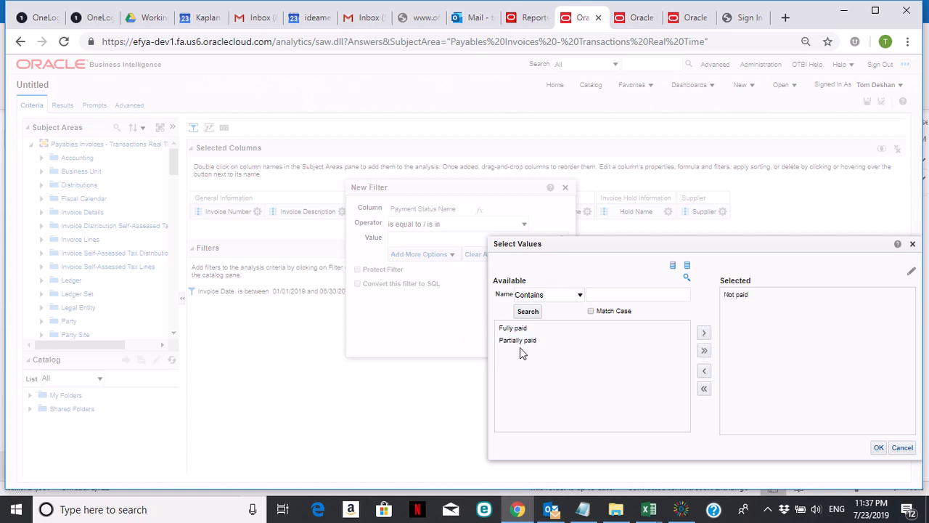
{"action": "left_click", "coordinate": [878, 447]}
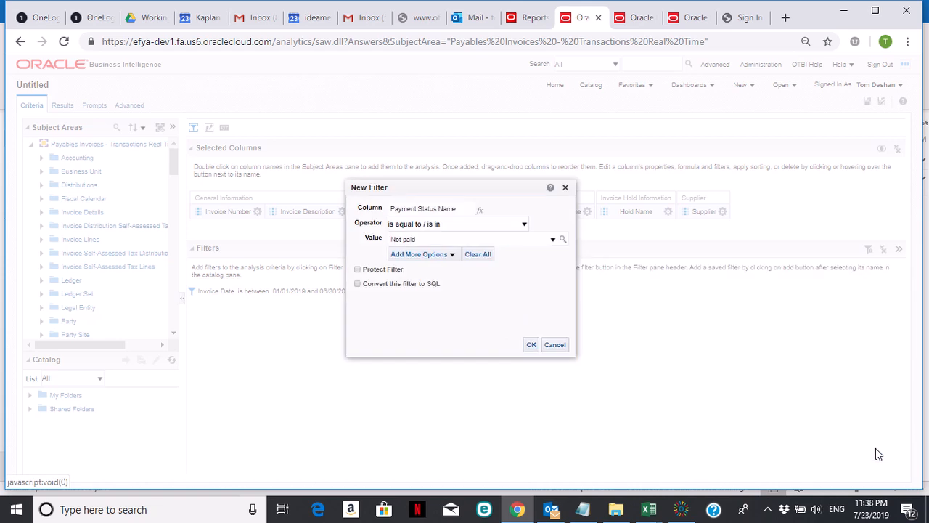
{"action": "left_click", "coordinate": [531, 346]}
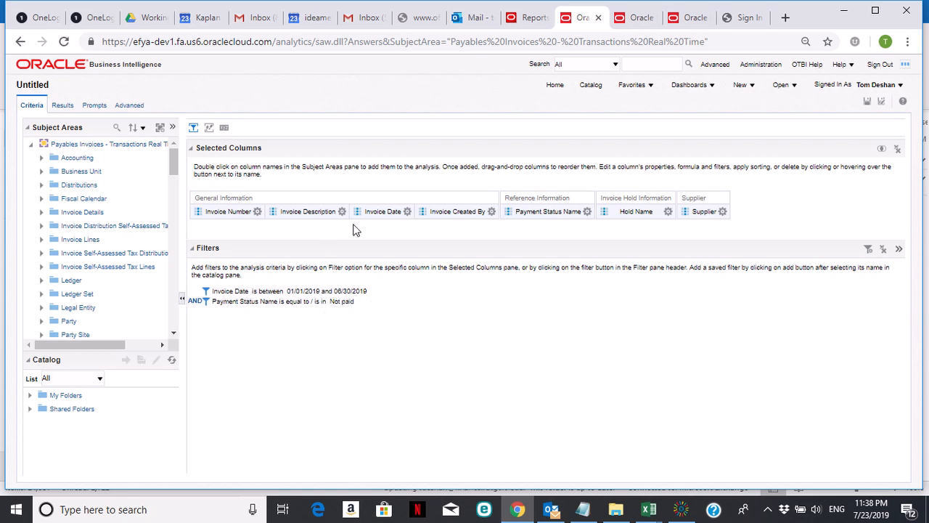
{"action": "left_click", "coordinate": [644, 210]}
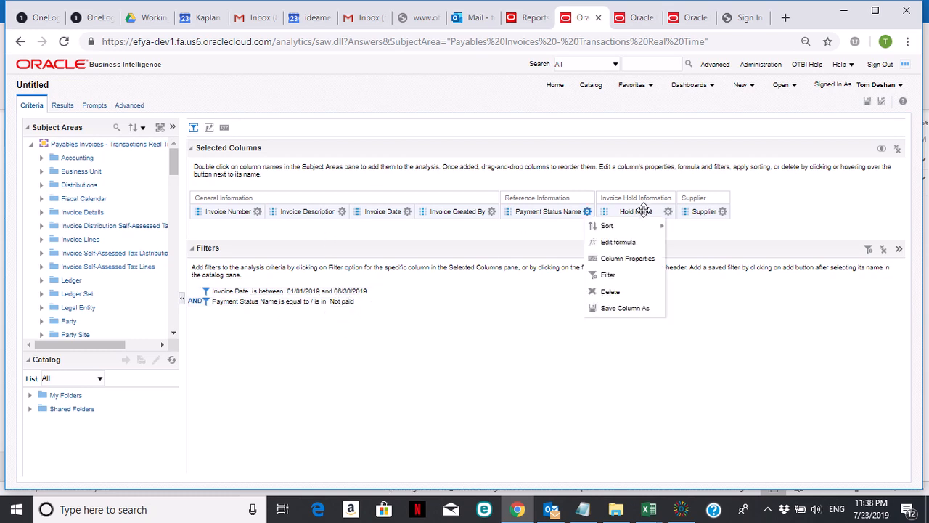
Step: Review the filtered invoice results table, then show the Export > Data format options
{"action": "left_click", "coordinate": [63, 107]}
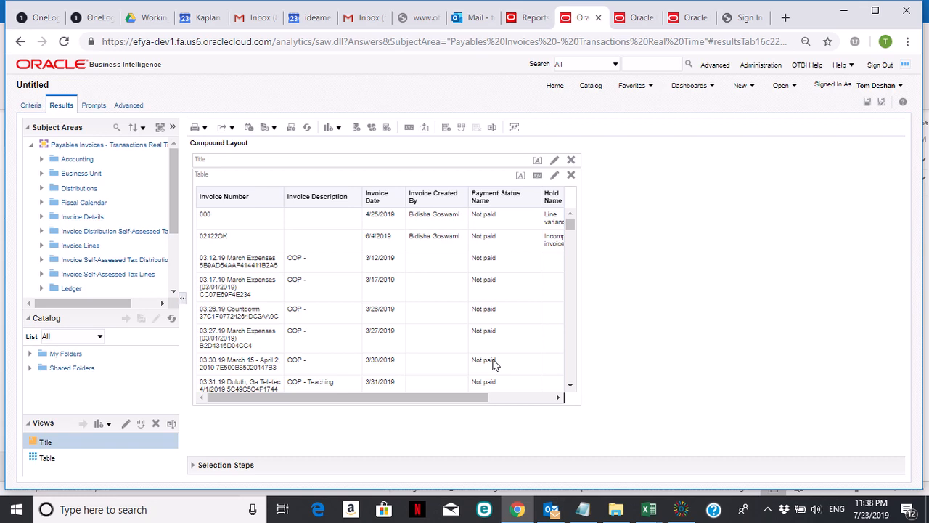
{"action": "left_click_drag", "start_coordinate": [457, 394], "coordinate": [531, 394]}
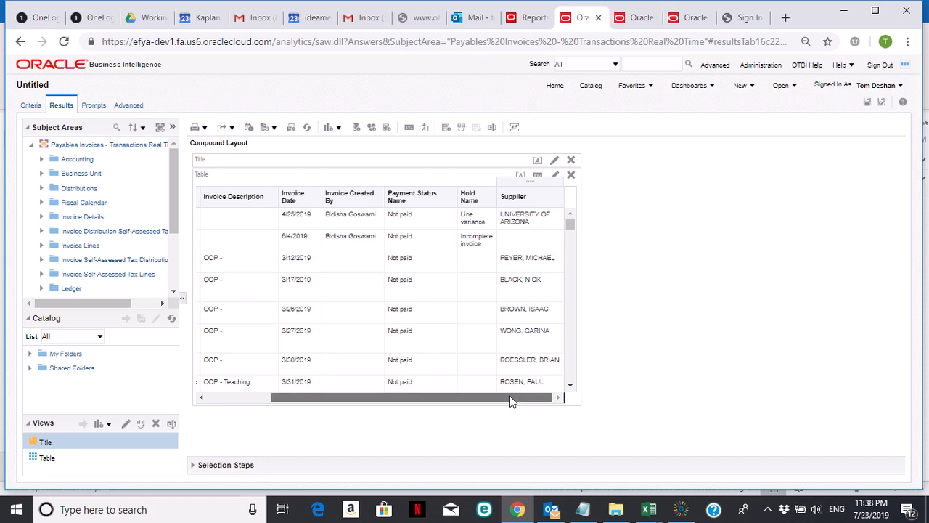
{"action": "left_click_drag", "start_coordinate": [510, 395], "coordinate": [445, 395]}
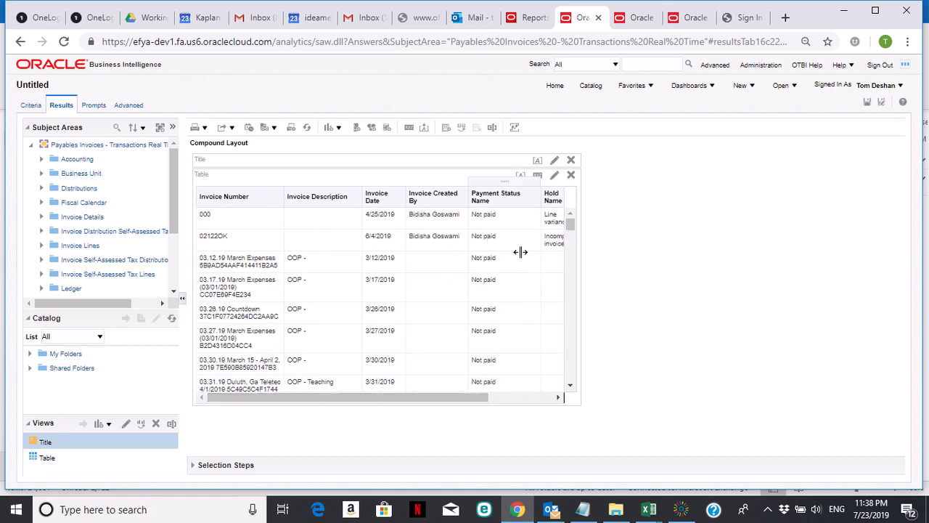
{"action": "left_click_drag", "start_coordinate": [414, 398], "coordinate": [354, 396]}
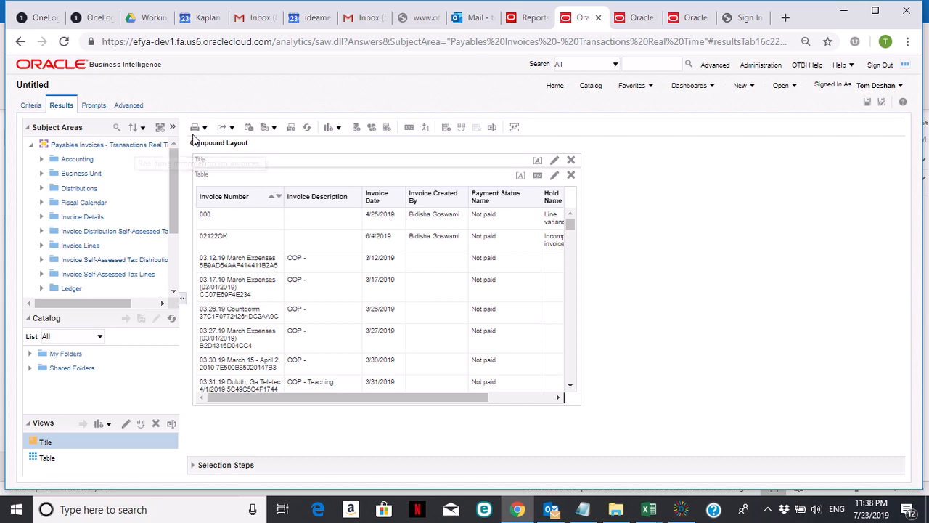
{"action": "left_click", "coordinate": [232, 129]}
{"action": "mouse_move", "coordinate": [235, 209]}
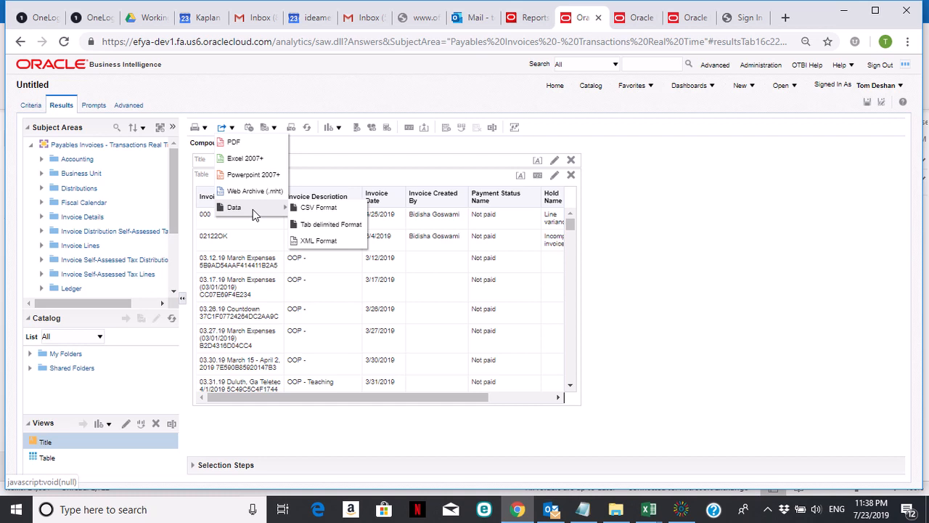
Step: Export the results in CSV format and open the downloaded Untitled Analysis (1).csv
{"action": "left_click", "coordinate": [319, 209]}
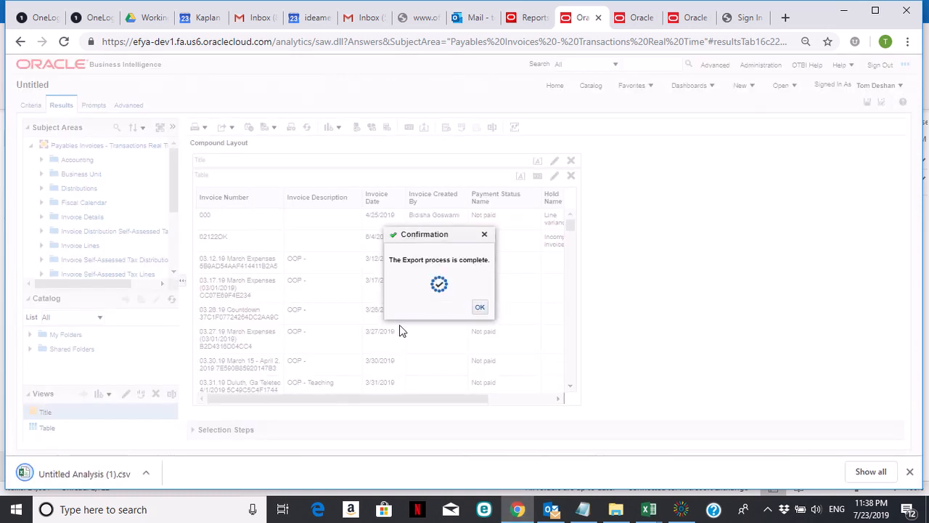
{"action": "left_click", "coordinate": [48, 475]}
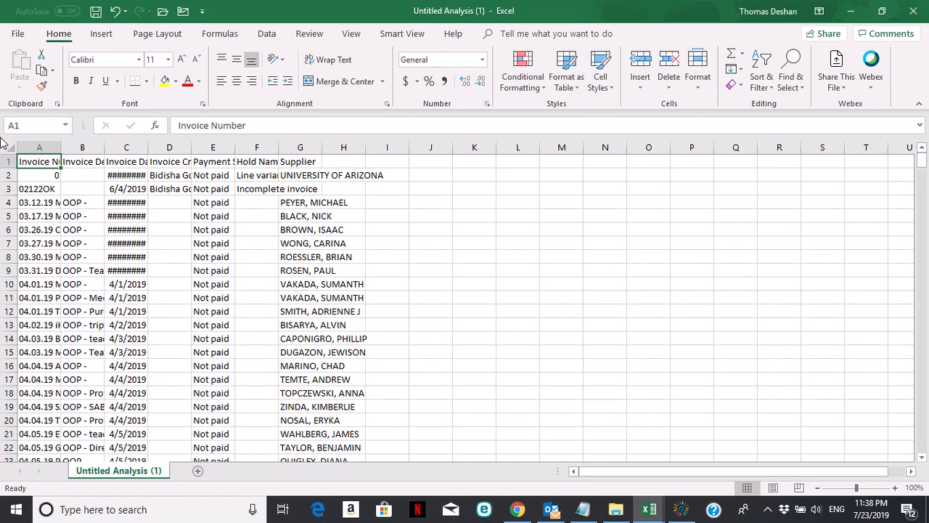
Step: Select the whole Excel sheet and autofit every column width to its contents
{"action": "left_click", "coordinate": [9, 152]}
{"action": "double_click", "coordinate": [61, 147]}
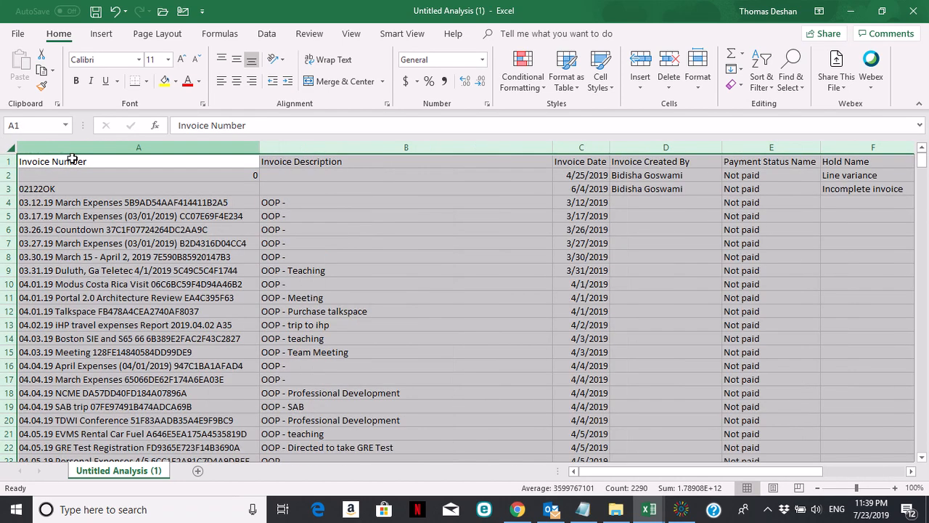
{"action": "left_click", "coordinate": [294, 281]}
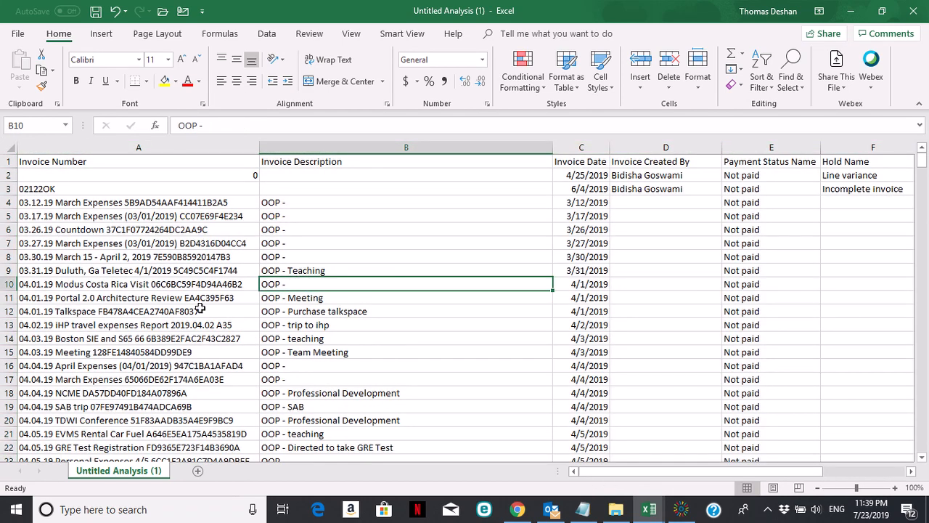
Step: Scroll through the 390+ exported invoice rows, then switch back to Oracle BI
{"action": "scroll", "coordinate": [199, 308], "scroll_direction": "down", "scroll_amount": 6}
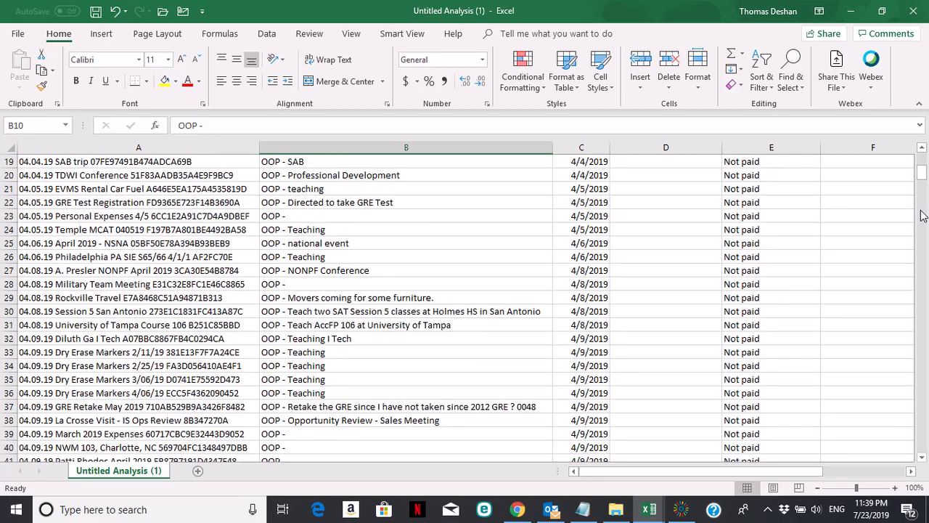
{"action": "left_click_drag", "start_coordinate": [920, 178], "coordinate": [924, 159]}
{"action": "left_click", "coordinate": [503, 219]}
{"action": "left_click_drag", "start_coordinate": [681, 476], "coordinate": [648, 472]}
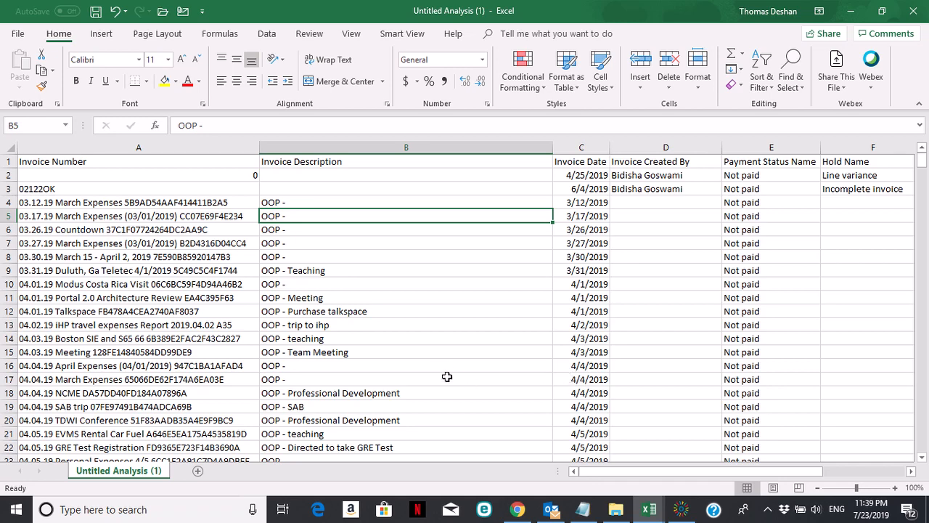
{"action": "key", "text": "alt+Tab"}
{"action": "key", "text": "alt+Tab"}
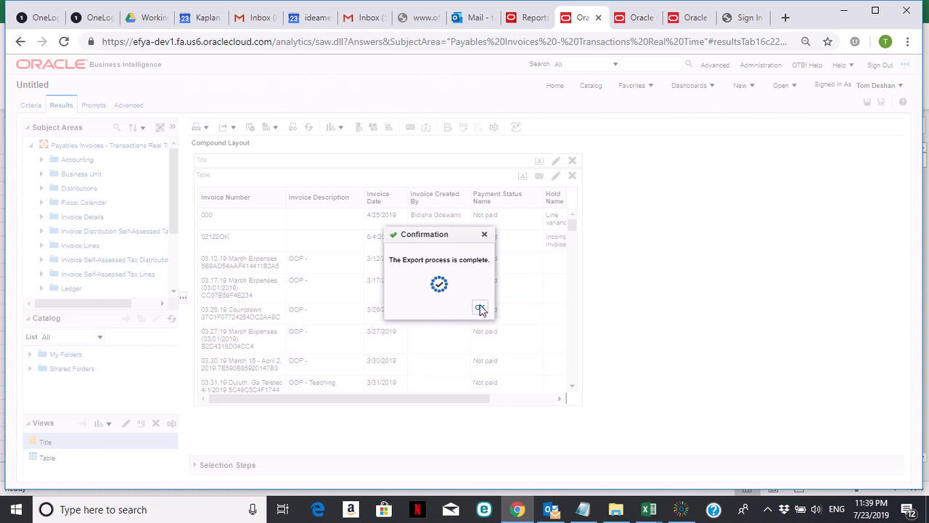
Step: Dismiss the export confirmation and save the analysis in My Folders as 'My AP Invoice report'
{"action": "left_click", "coordinate": [479, 308]}
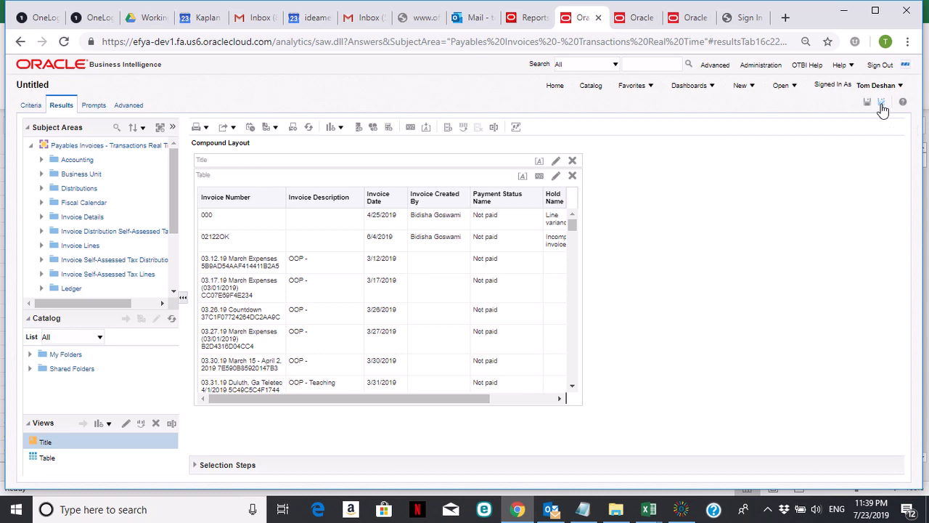
{"action": "left_click", "coordinate": [881, 103]}
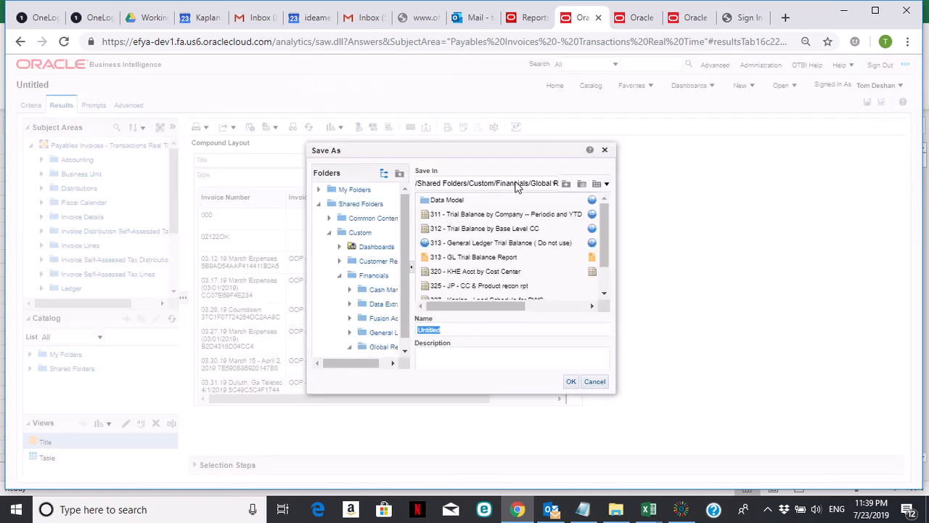
{"action": "left_click", "coordinate": [350, 192]}
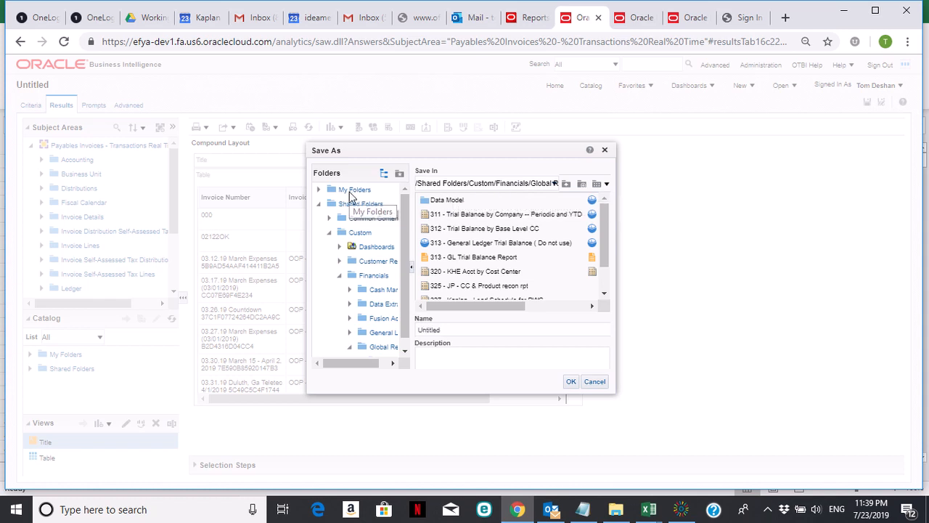
{"action": "left_click", "coordinate": [350, 192]}
{"action": "double_click", "coordinate": [459, 333]}
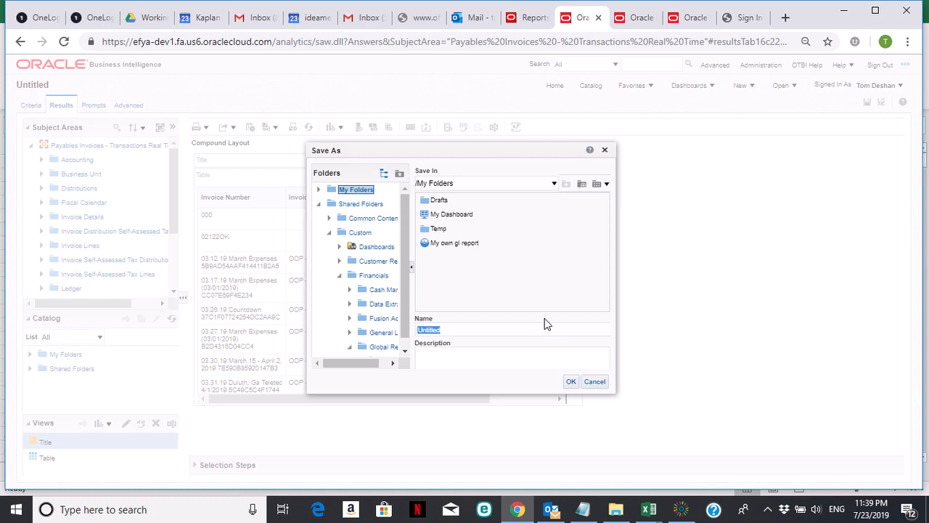
{"action": "type", "text": "My AP Invoice report"}
{"action": "left_click", "coordinate": [572, 382]}
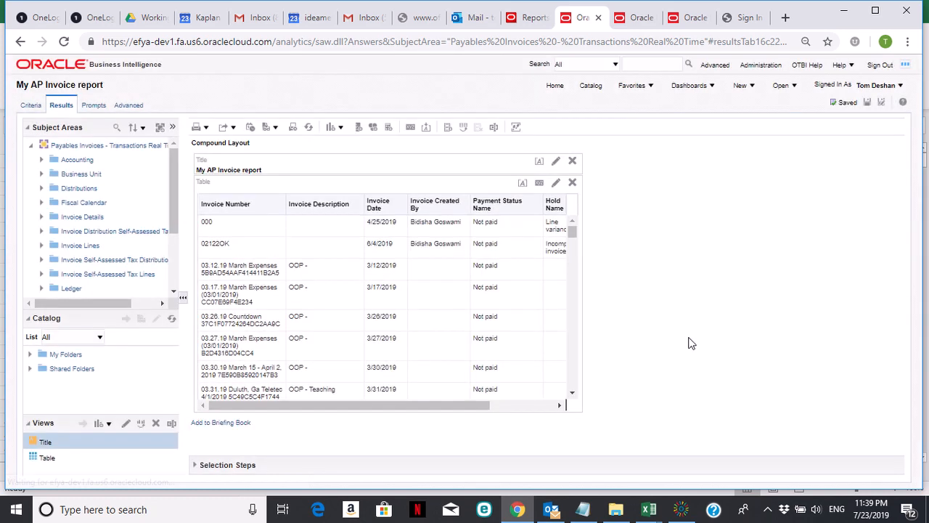
{"action": "left_click_drag", "start_coordinate": [435, 406], "coordinate": [364, 414]}
{"action": "left_click", "coordinate": [751, 86]}
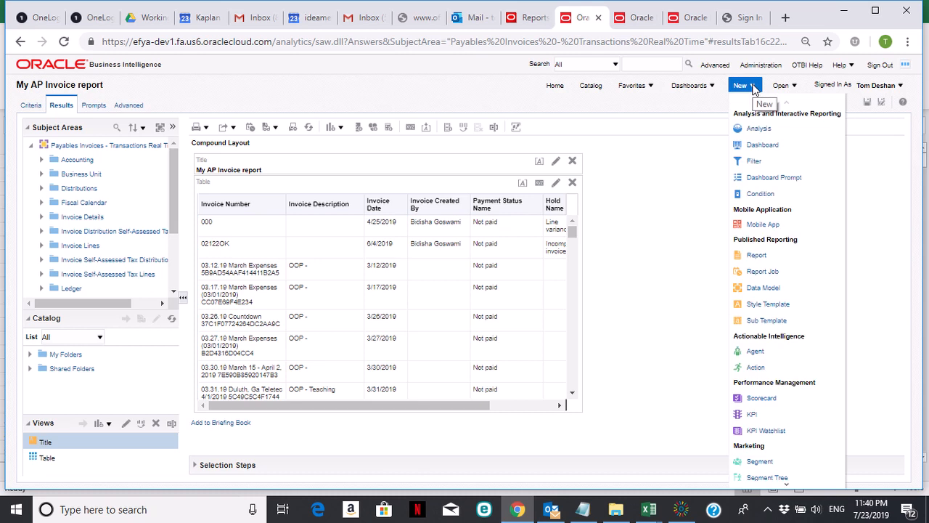
{"action": "left_click", "coordinate": [758, 127]}
{"action": "left_click_drag", "start_coordinate": [904, 154], "coordinate": [899, 248]}
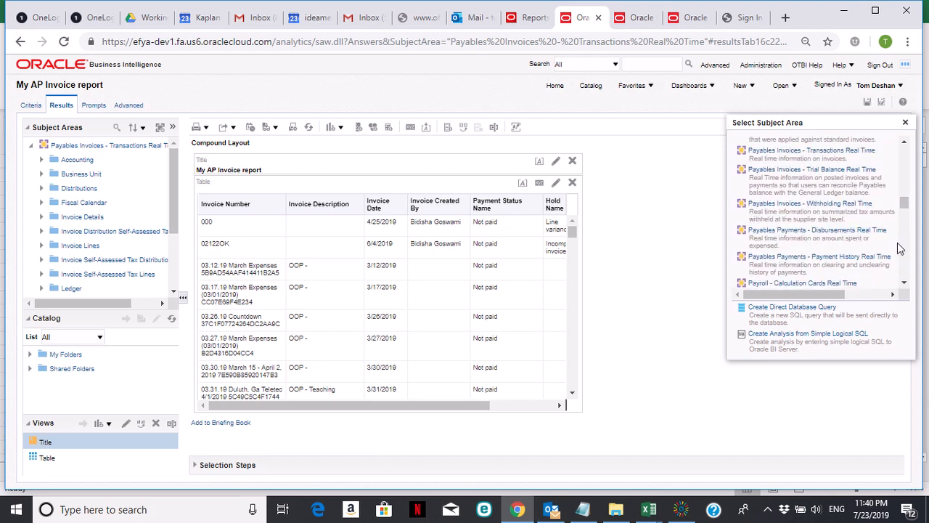
{"action": "scroll", "coordinate": [884, 227], "scroll_direction": "up", "scroll_amount": 2}
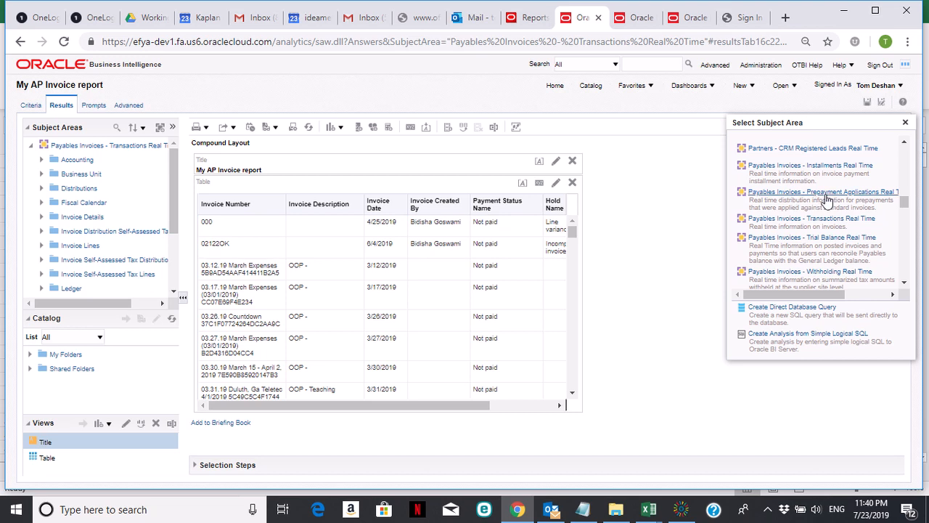
{"action": "left_click", "coordinate": [903, 284]}
{"action": "left_click", "coordinate": [904, 284]}
{"action": "left_click", "coordinate": [903, 284]}
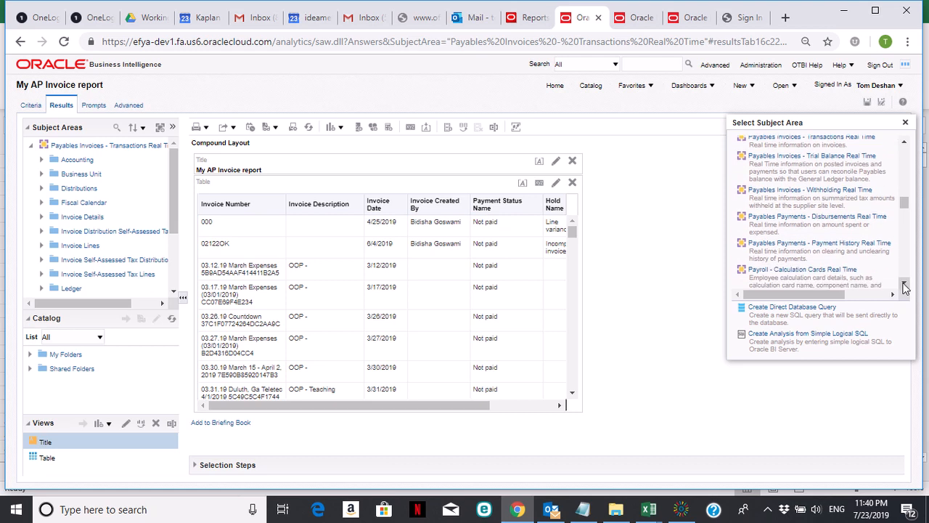
{"action": "left_click", "coordinate": [904, 284]}
{"action": "left_click", "coordinate": [903, 284]}
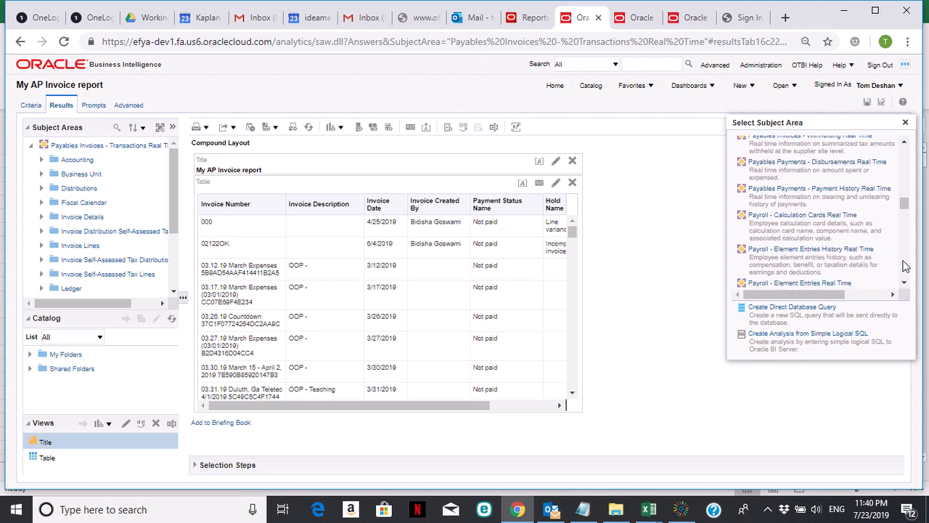
{"action": "left_click", "coordinate": [904, 146]}
{"action": "left_click", "coordinate": [904, 146]}
{"action": "left_click", "coordinate": [903, 146]}
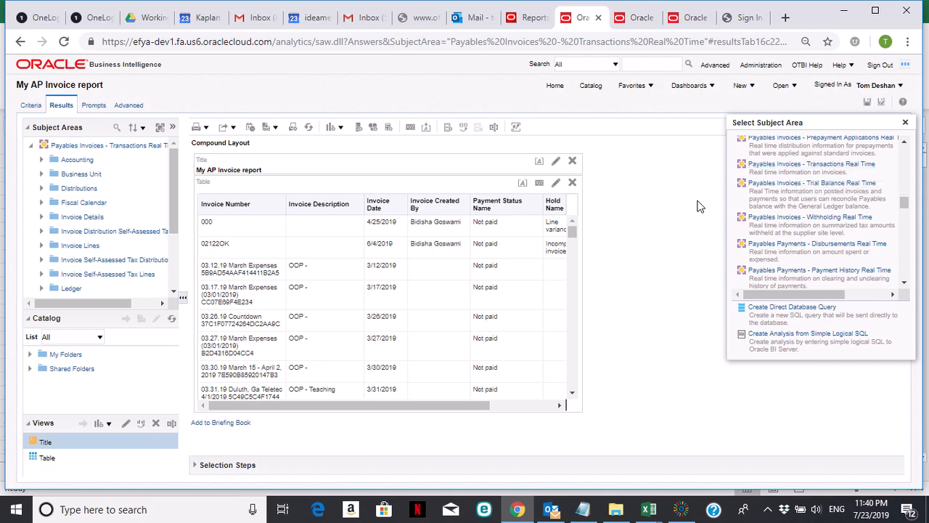
{"action": "left_click", "coordinate": [904, 285]}
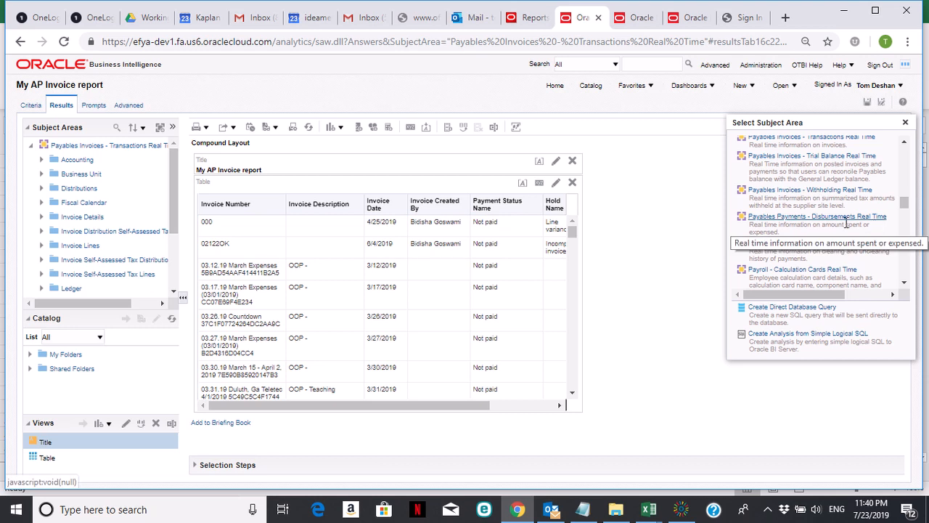
{"action": "left_click", "coordinate": [649, 357]}
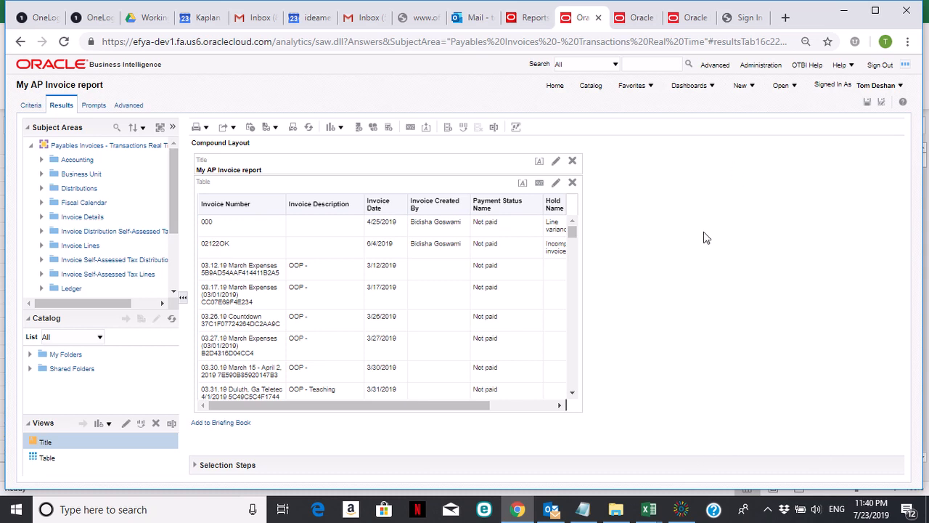
{"action": "left_click", "coordinate": [681, 509]}
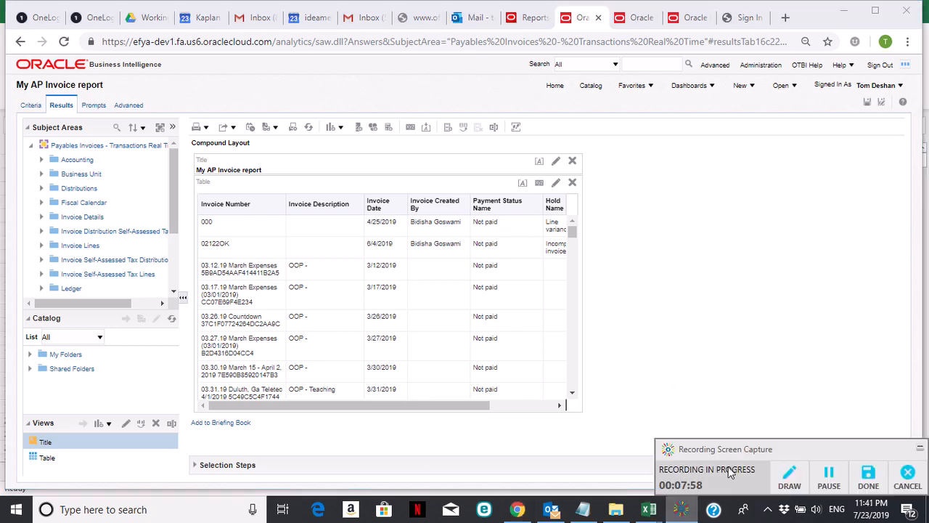